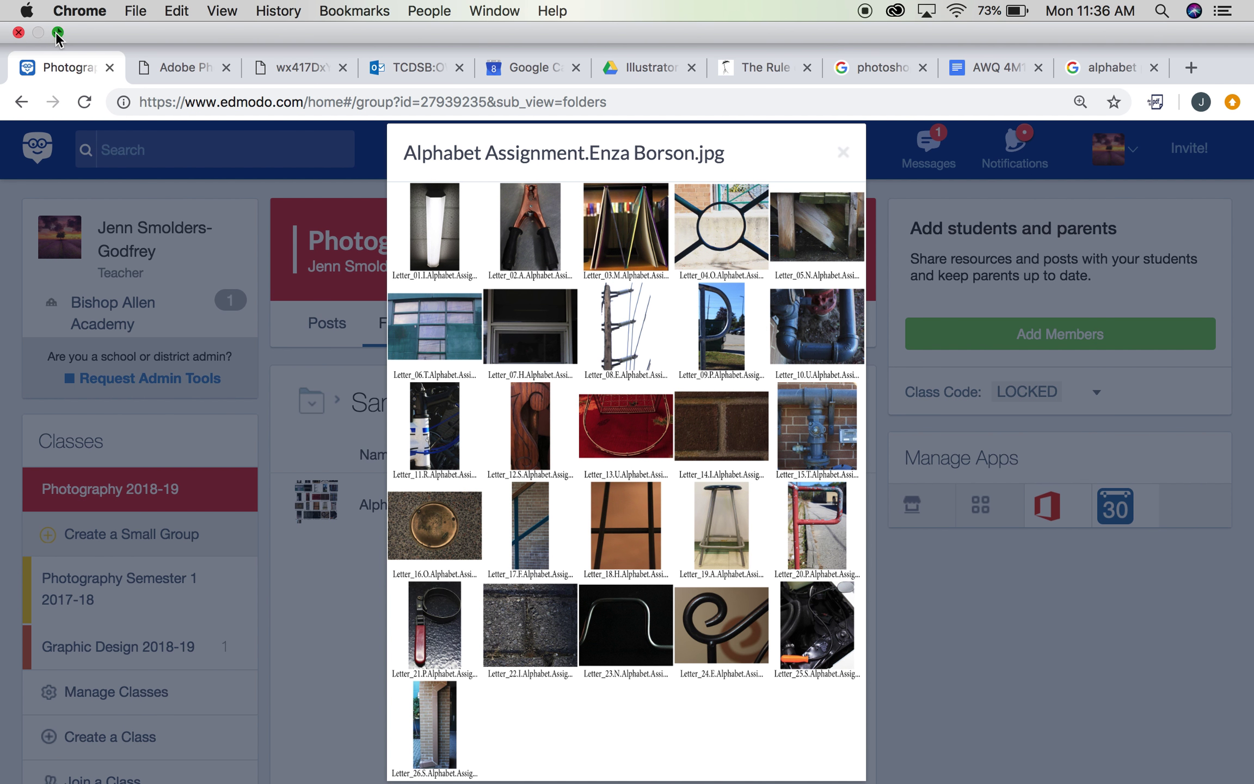
# Switch from the browser to Photoshop and open "Letter R underexposed.jpg" from the student practice images folder.
pyautogui.click(56, 31)
pyautogui.click(932, 532)
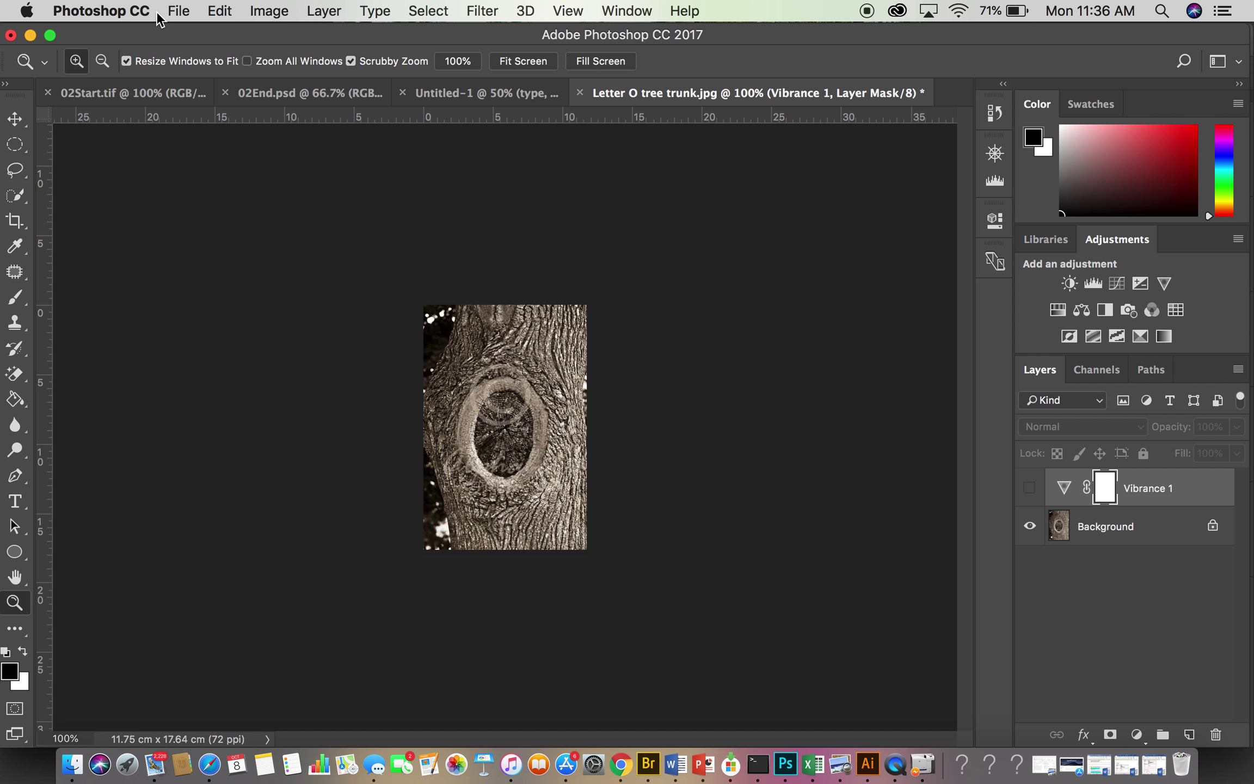
pyautogui.click(177, 11)
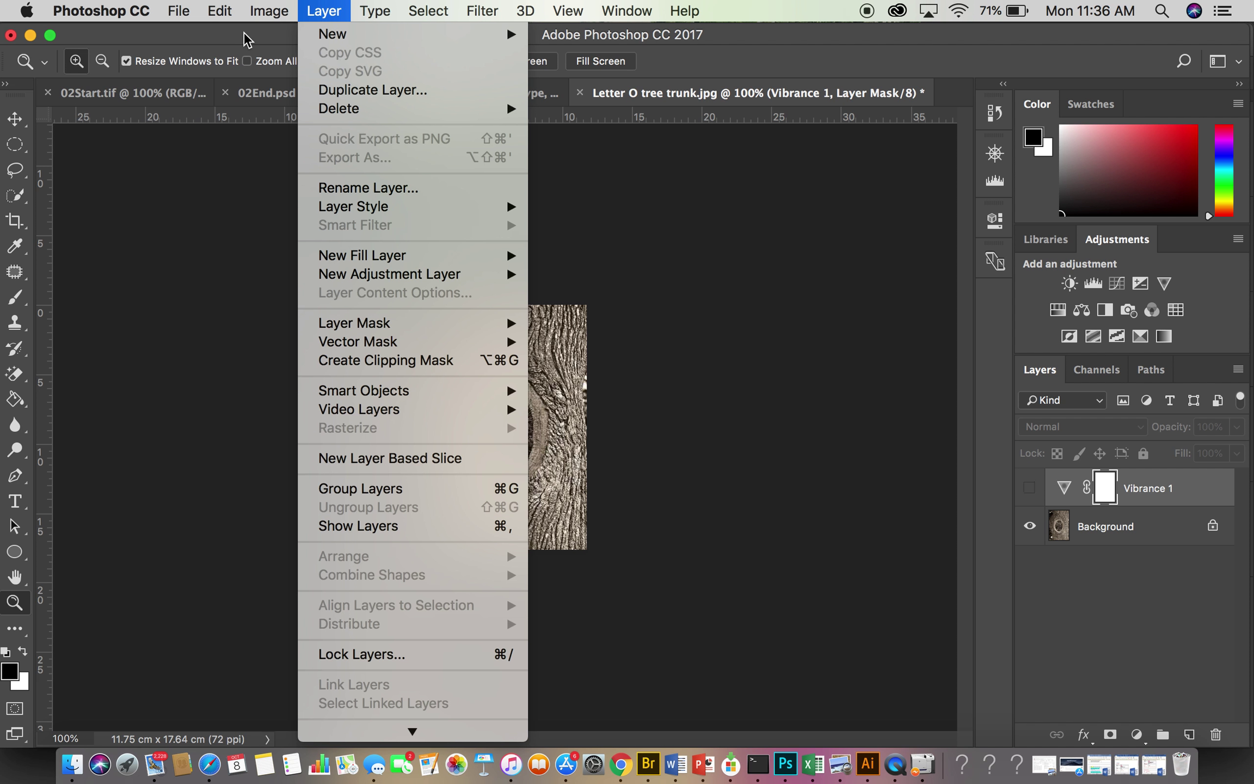
pyautogui.click(201, 52)
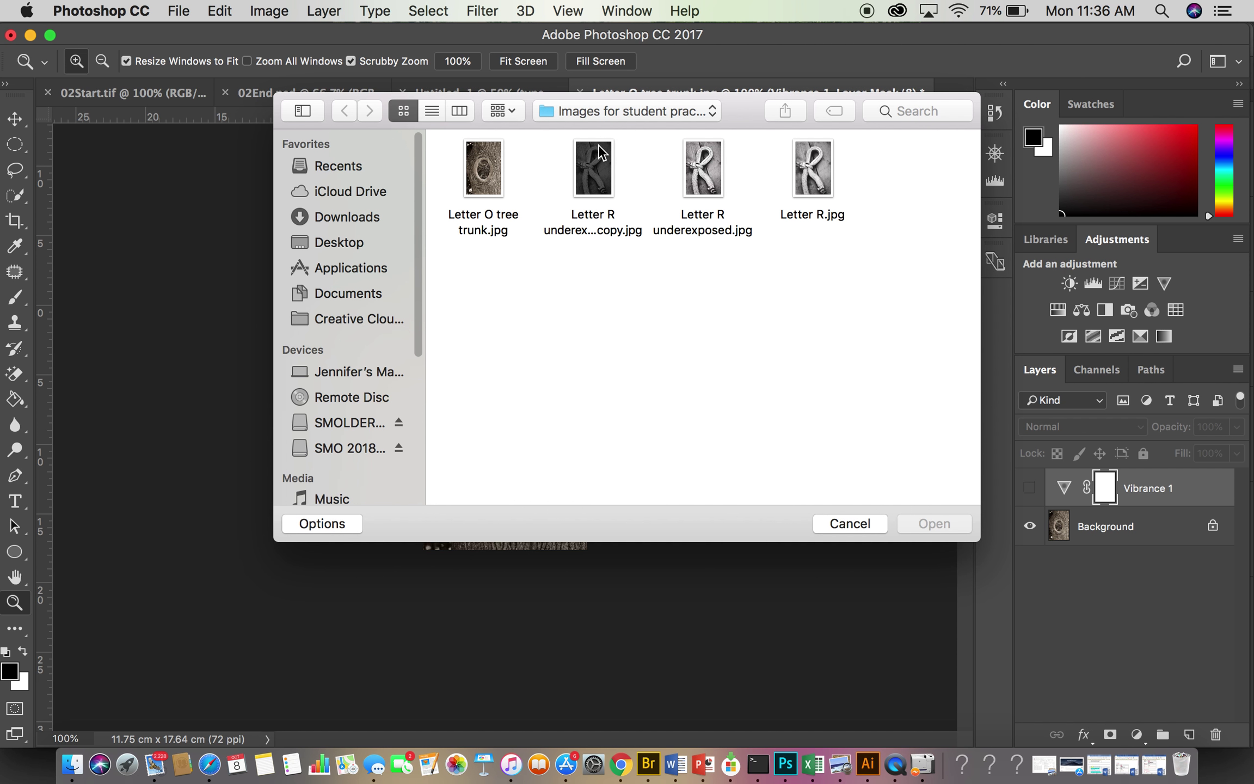
pyautogui.click(694, 161)
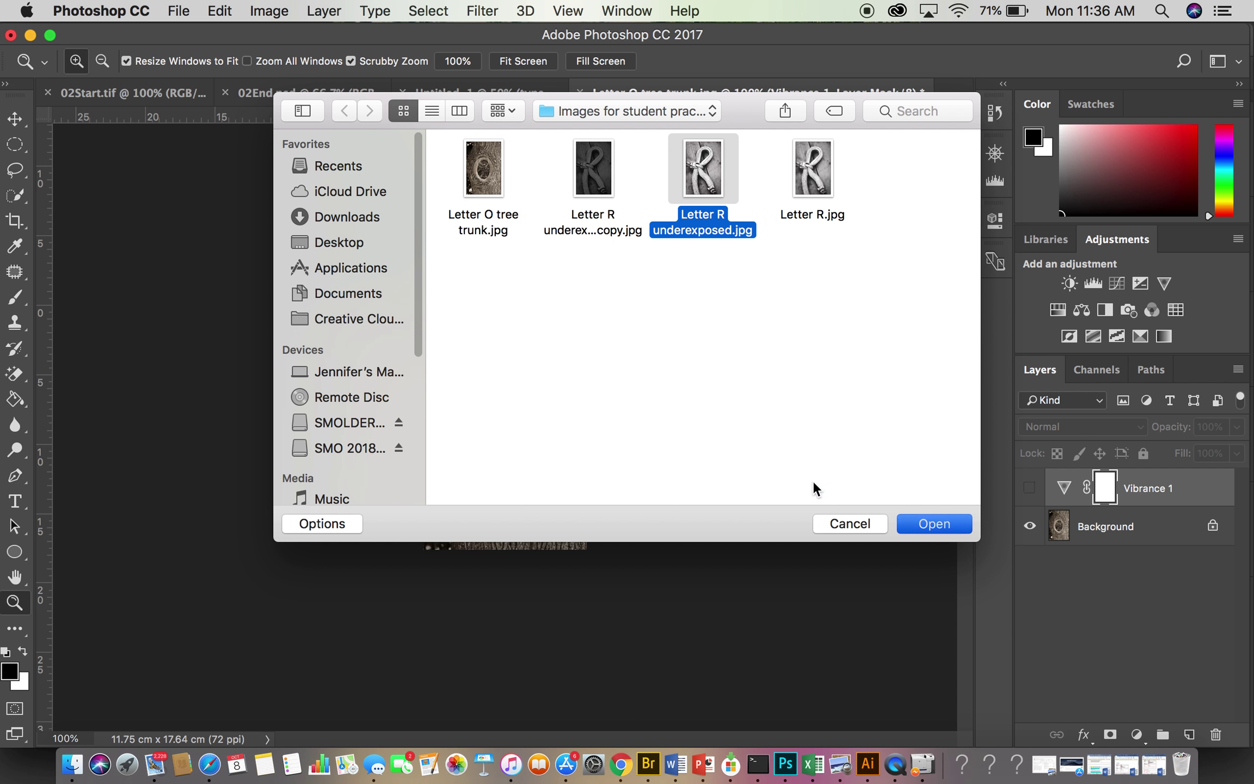
pyautogui.press('Return')
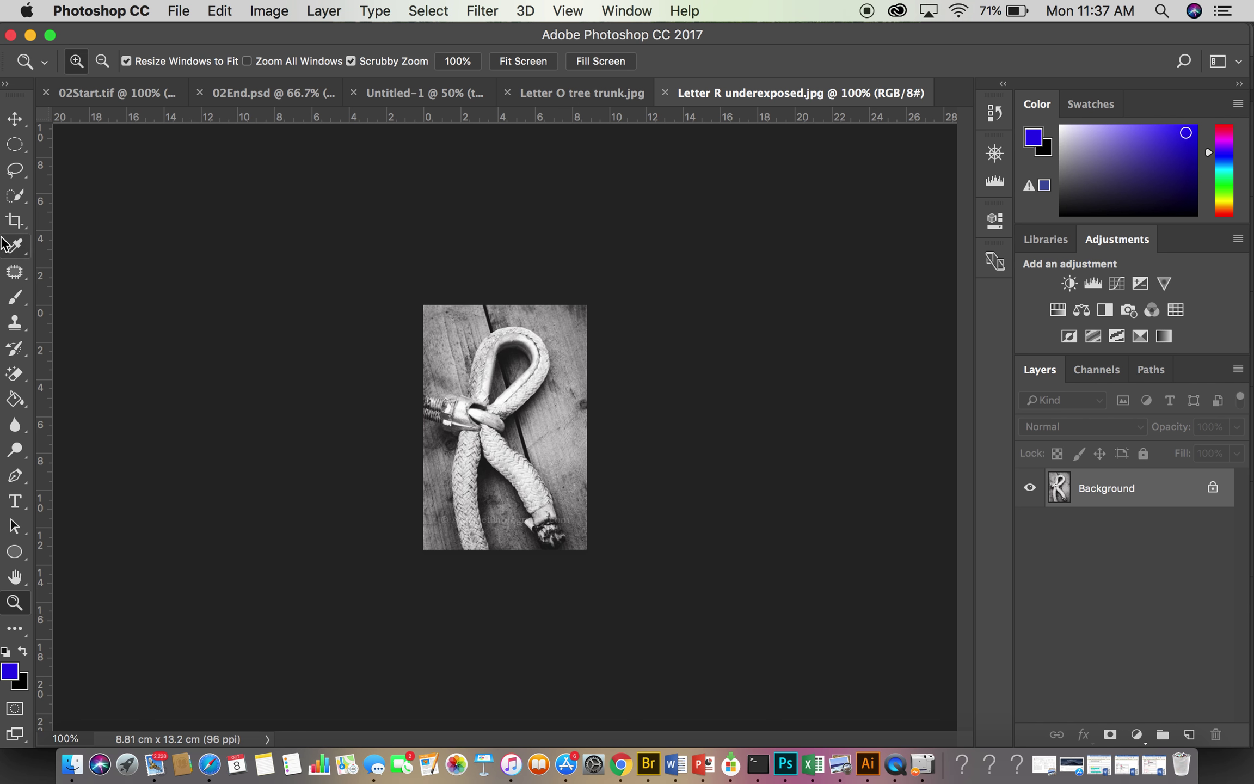
# Preview a 1:1 crop, then crop the rope photo at a 5:7 ratio around the loop and knot, about 5.11 × 7.2 cm.
pyautogui.click(14, 221)
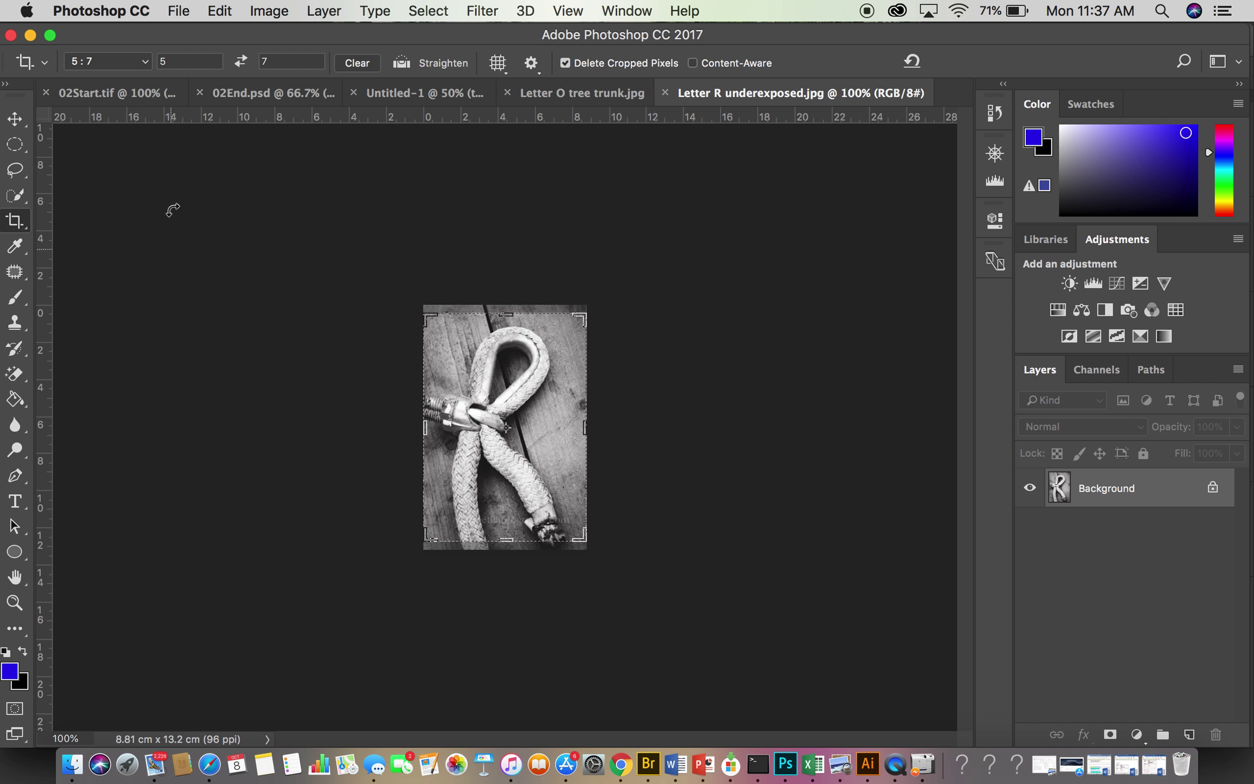
pyautogui.click(145, 62)
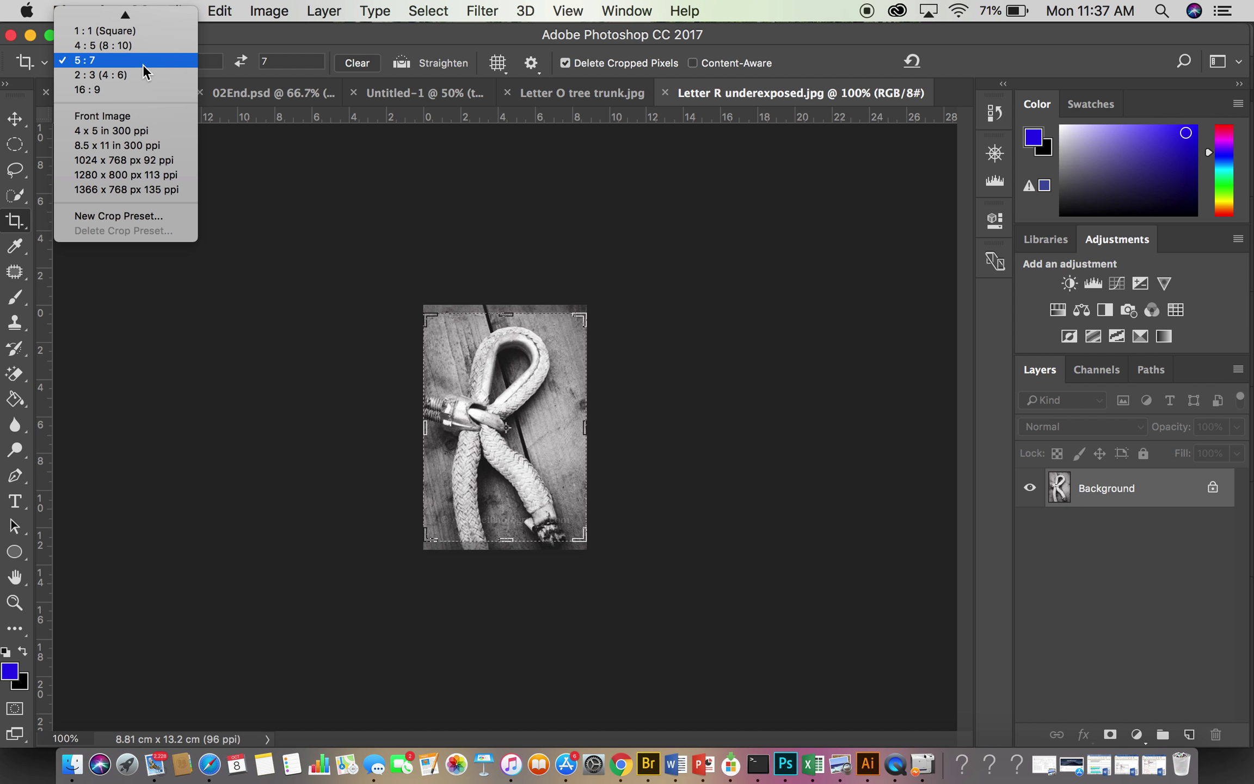
pyautogui.click(109, 31)
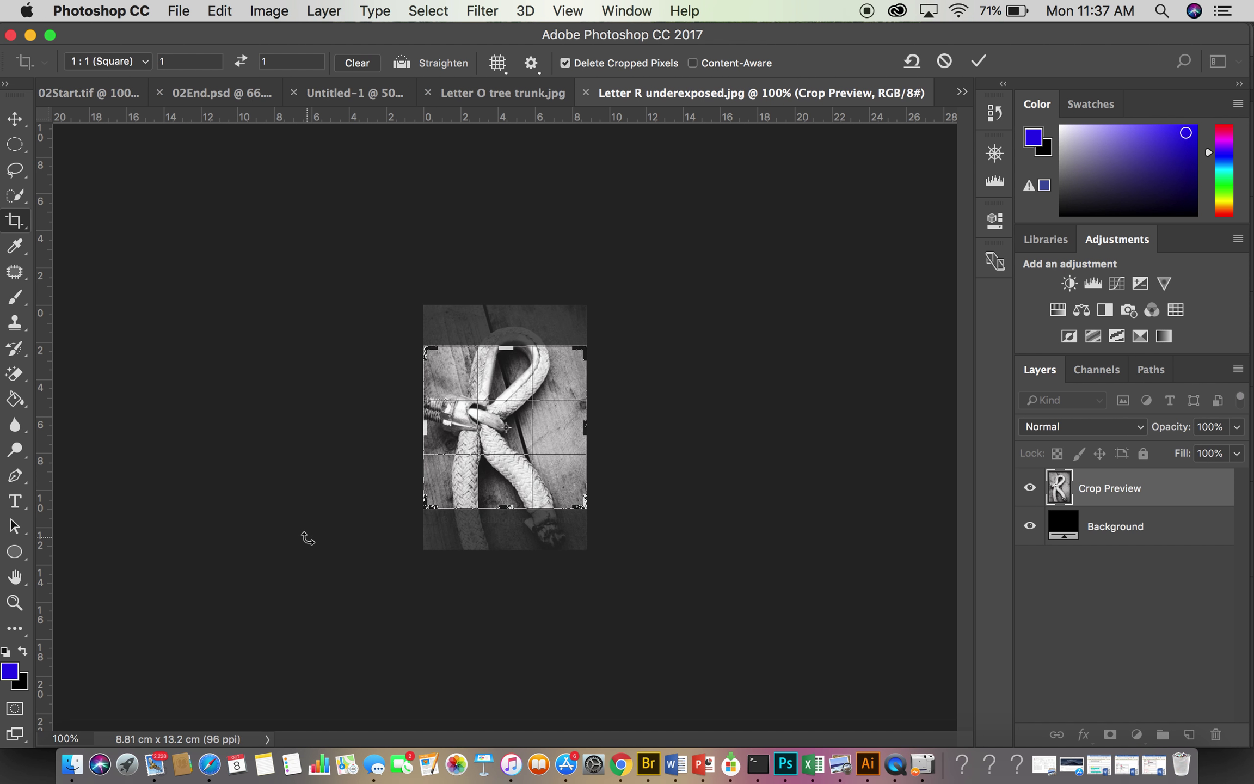
pyautogui.click(146, 64)
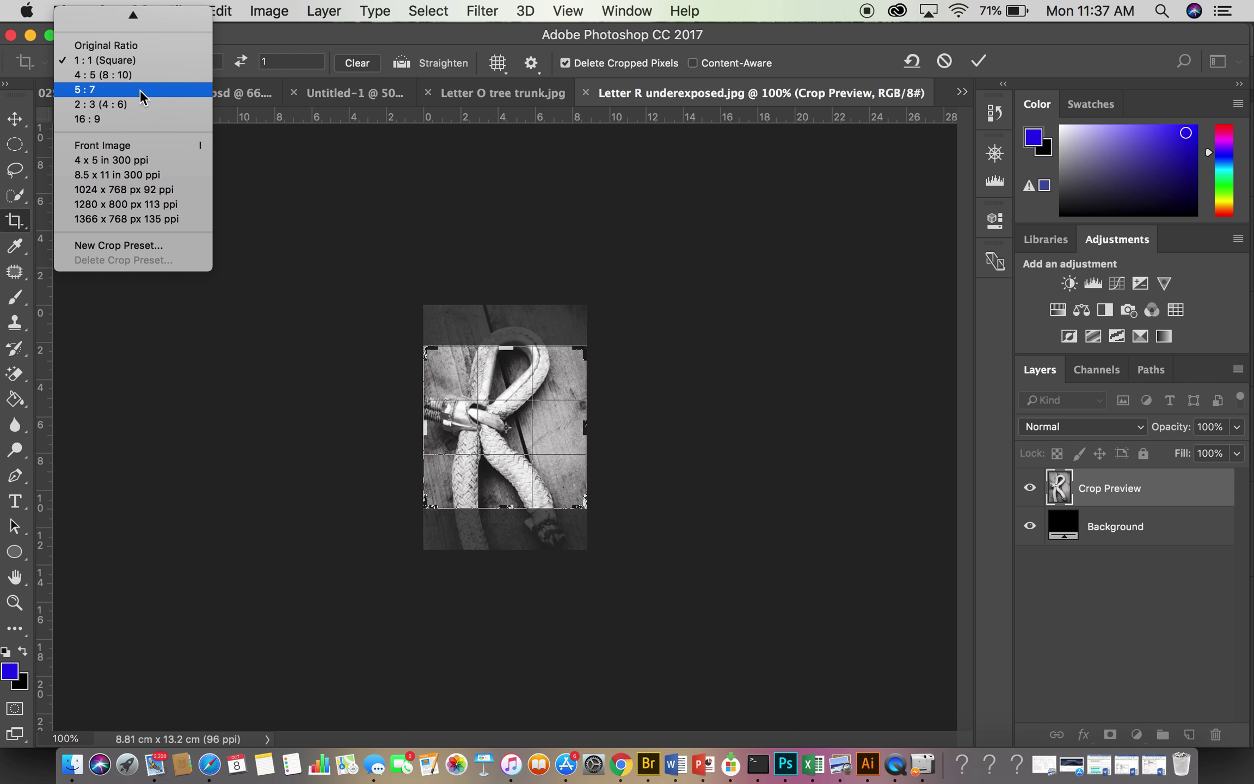
pyautogui.click(143, 90)
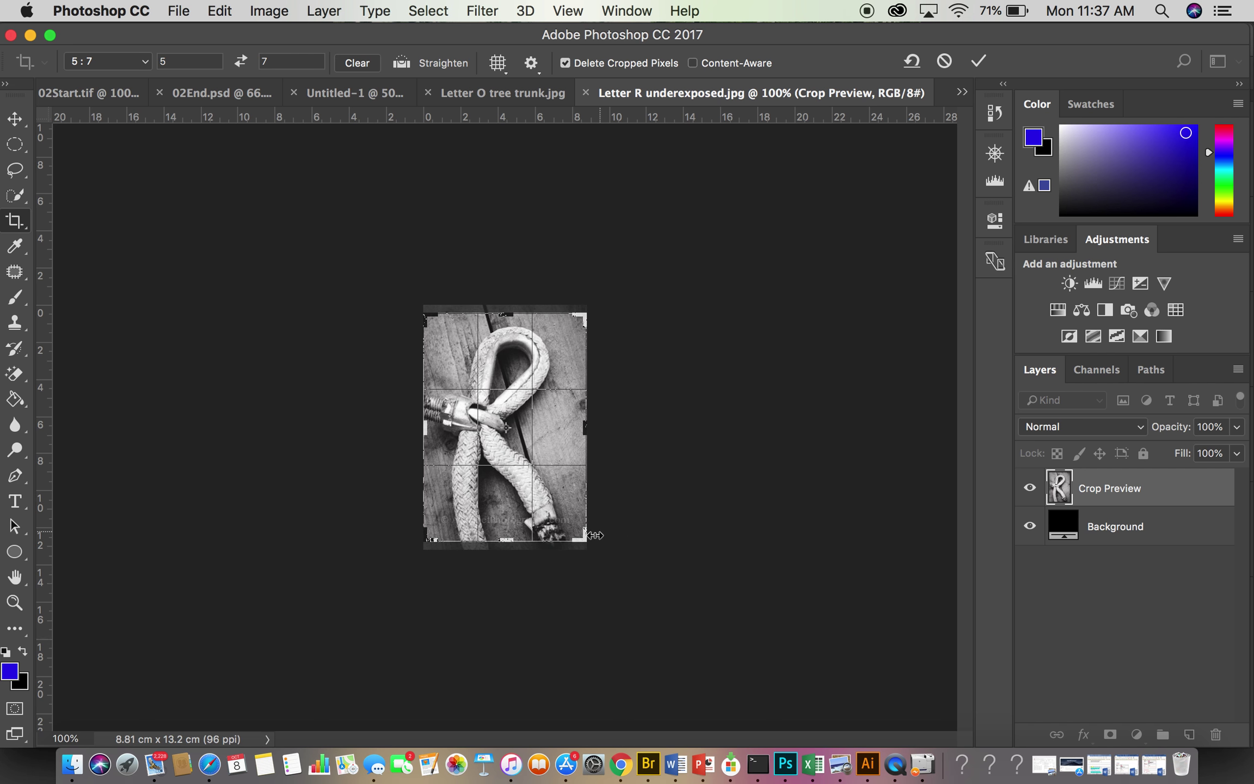
pyautogui.moveTo(584, 543)
pyautogui.mouseDown()
pyautogui.moveTo(526, 483)
pyautogui.moveTo(584, 541)
pyautogui.moveTo(556, 527)
pyautogui.moveTo(577, 551)
pyautogui.mouseUp()
pyautogui.moveTo(507, 527); pyautogui.dragTo(503, 493)
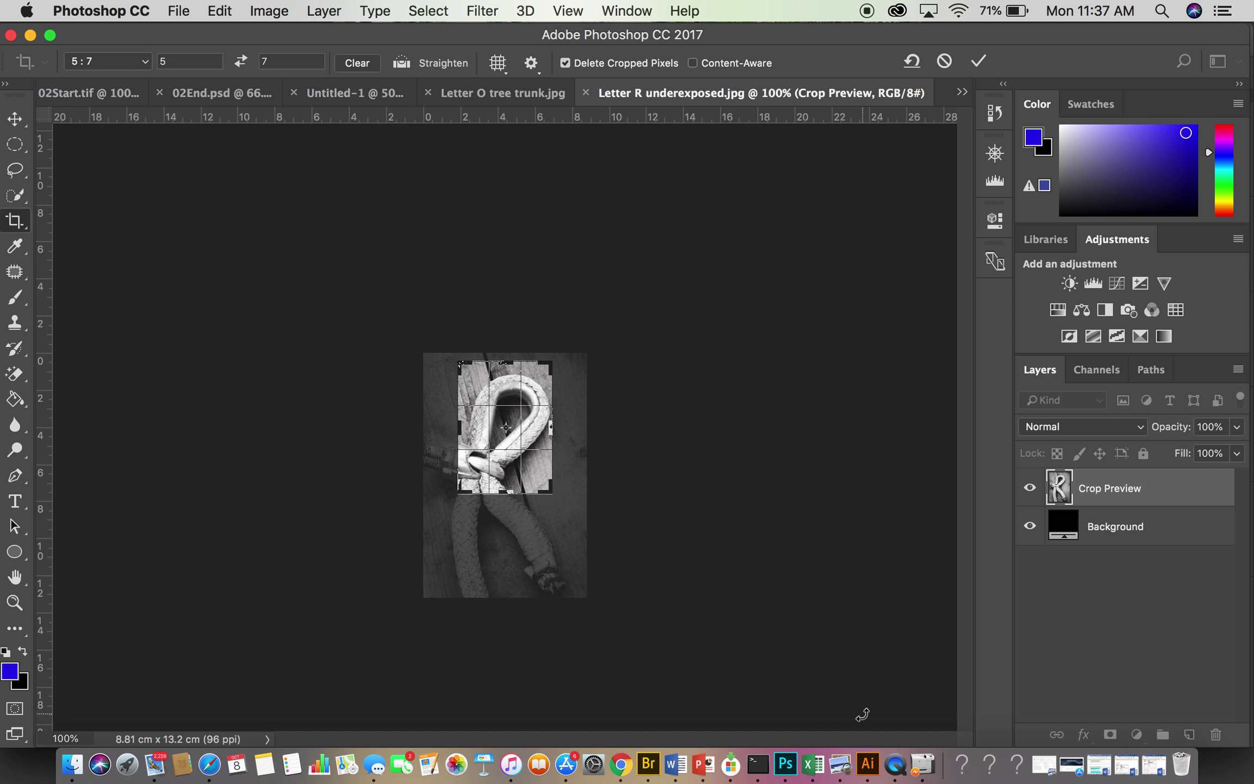
pyautogui.press('Return')
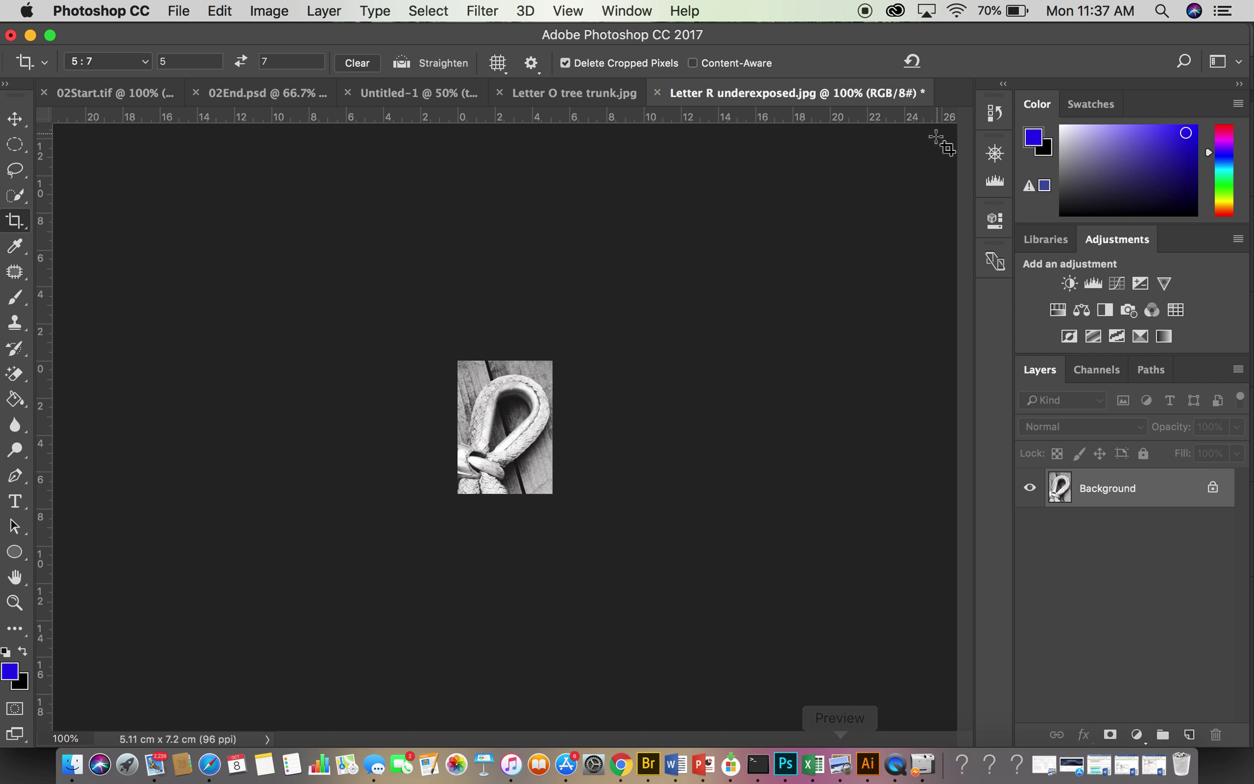
# Revert the rope photo to its Open history state, undoing the crop.
pyautogui.click(989, 122)
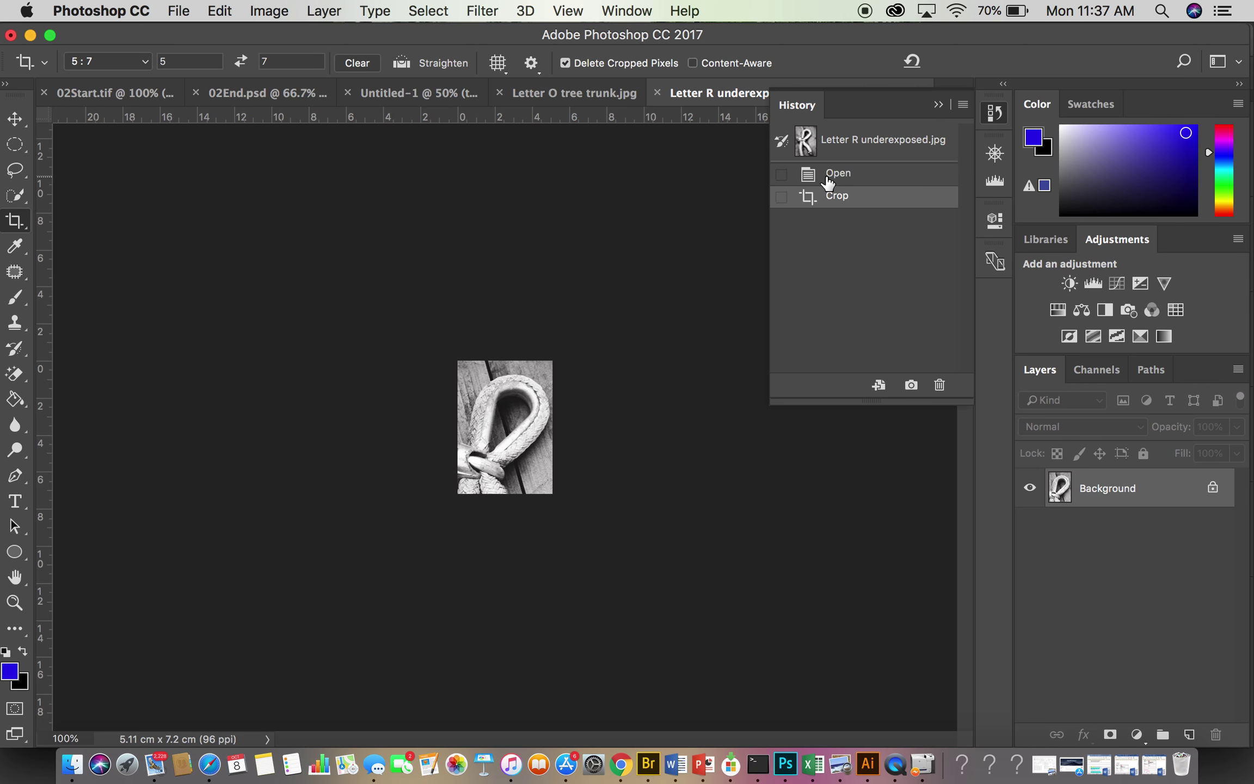
pyautogui.click(828, 182)
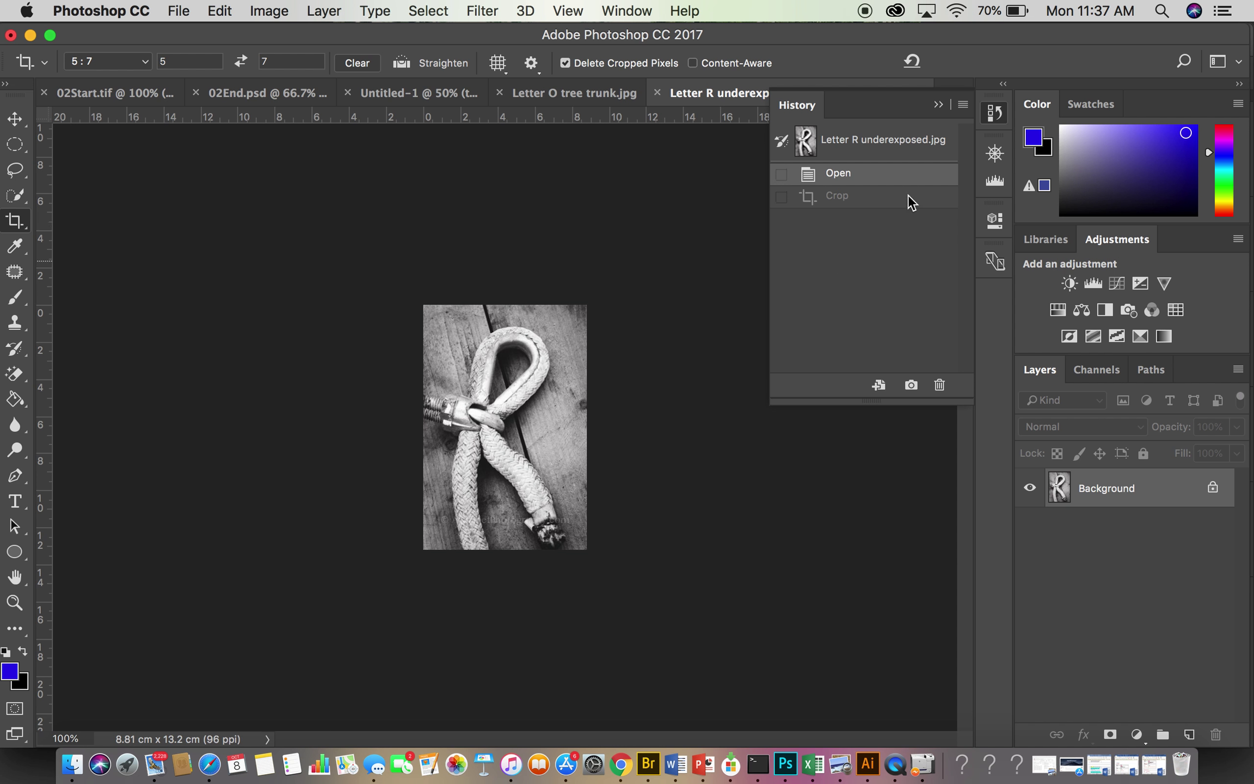
pyautogui.click(939, 107)
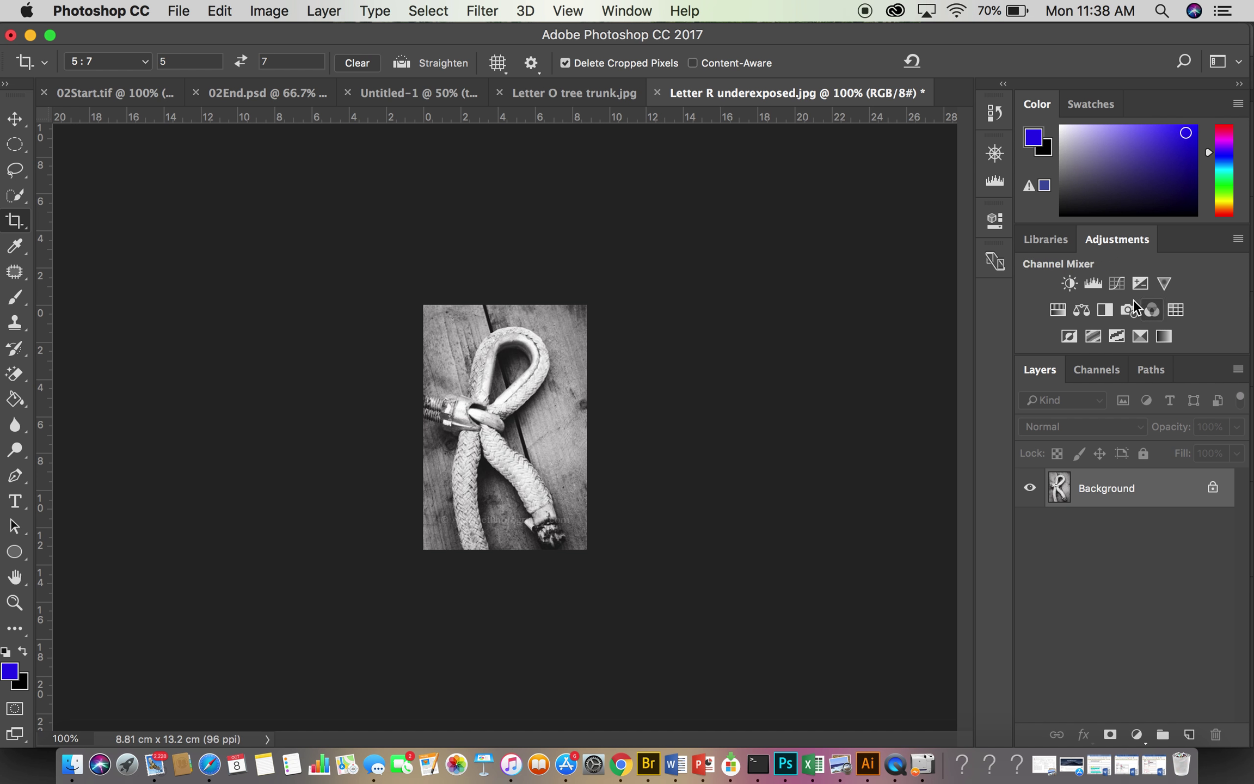
# Add a Levels adjustment layer with midtones at 0.78, the white input level at 255 and a slightly raised black input level.
pyautogui.click(1093, 284)
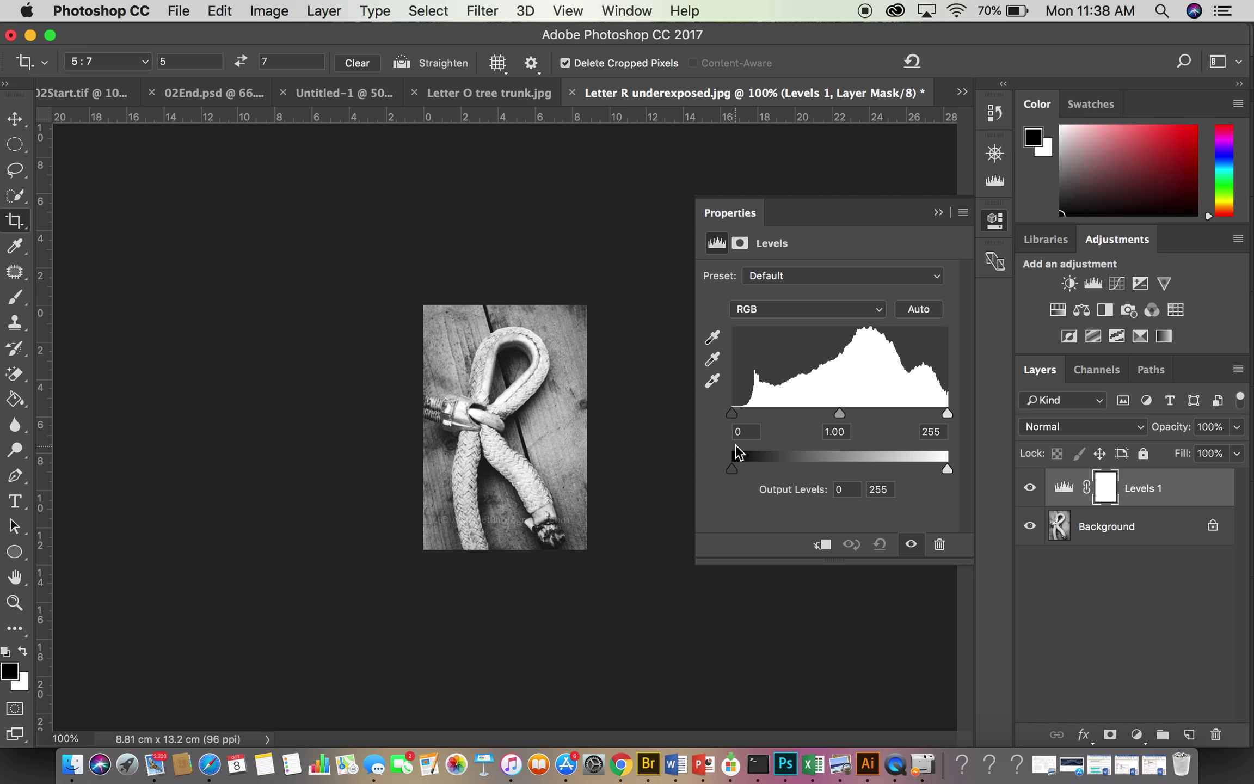
pyautogui.moveTo(736, 419)
pyautogui.mouseDown()
pyautogui.moveTo(826, 425)
pyautogui.moveTo(776, 433)
pyautogui.moveTo(733, 420)
pyautogui.mouseUp()
pyautogui.moveTo(841, 419)
pyautogui.mouseDown()
pyautogui.moveTo(874, 424)
pyautogui.moveTo(859, 418)
pyautogui.mouseUp()
pyautogui.moveTo(947, 414); pyautogui.dragTo(886, 425)
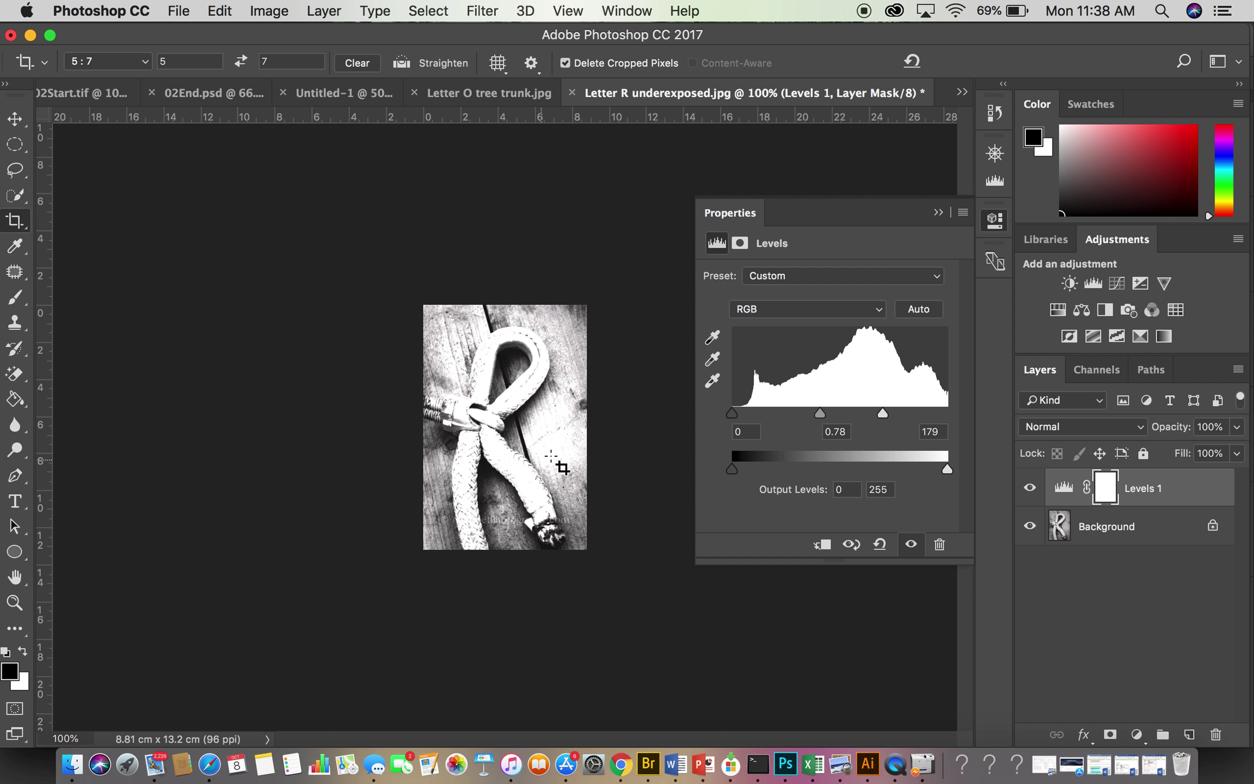
pyautogui.moveTo(883, 415); pyautogui.dragTo(962, 430)
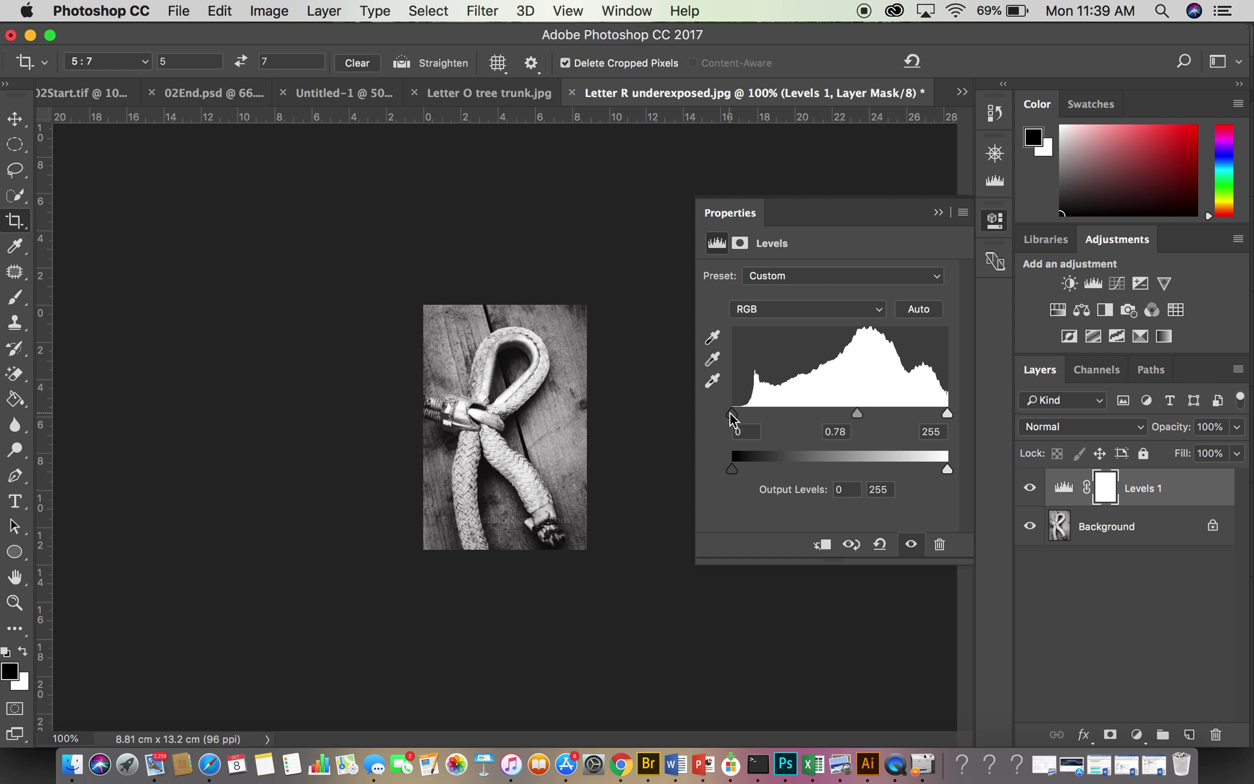
pyautogui.moveTo(733, 414); pyautogui.dragTo(742, 415)
pyautogui.moveTo(743, 417); pyautogui.dragTo(742, 413)
pyautogui.click(938, 212)
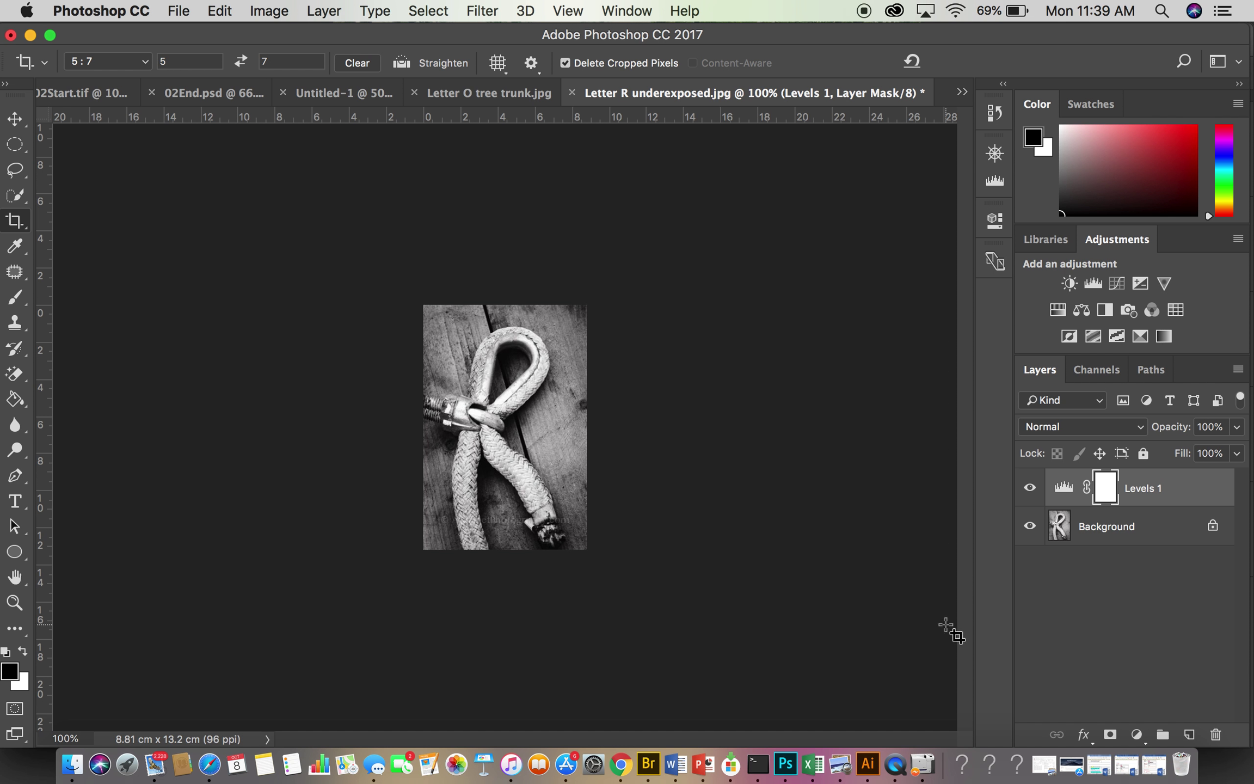
# Hide the Levels adjustment and add a Curves adjustment with a raised midtone point, a lowered highlight point and a slightly shifted black point.
pyautogui.click(1029, 487)
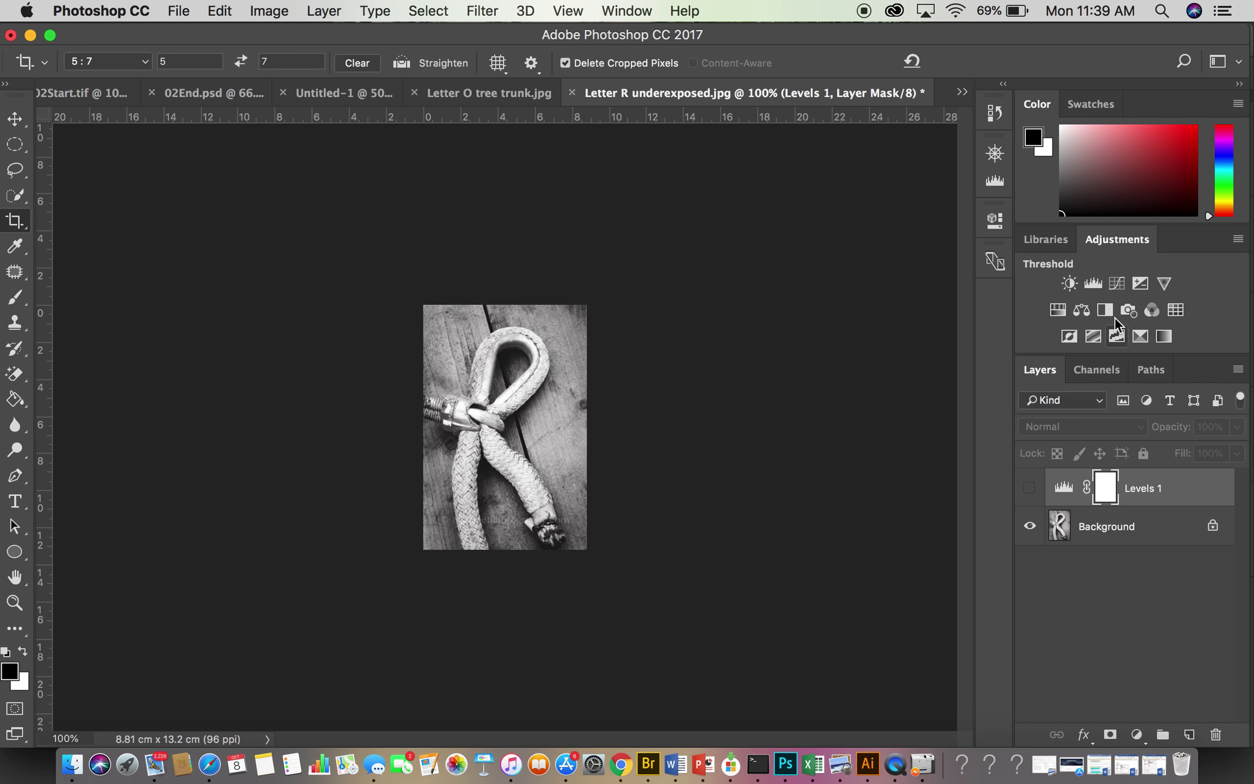
pyautogui.click(1115, 282)
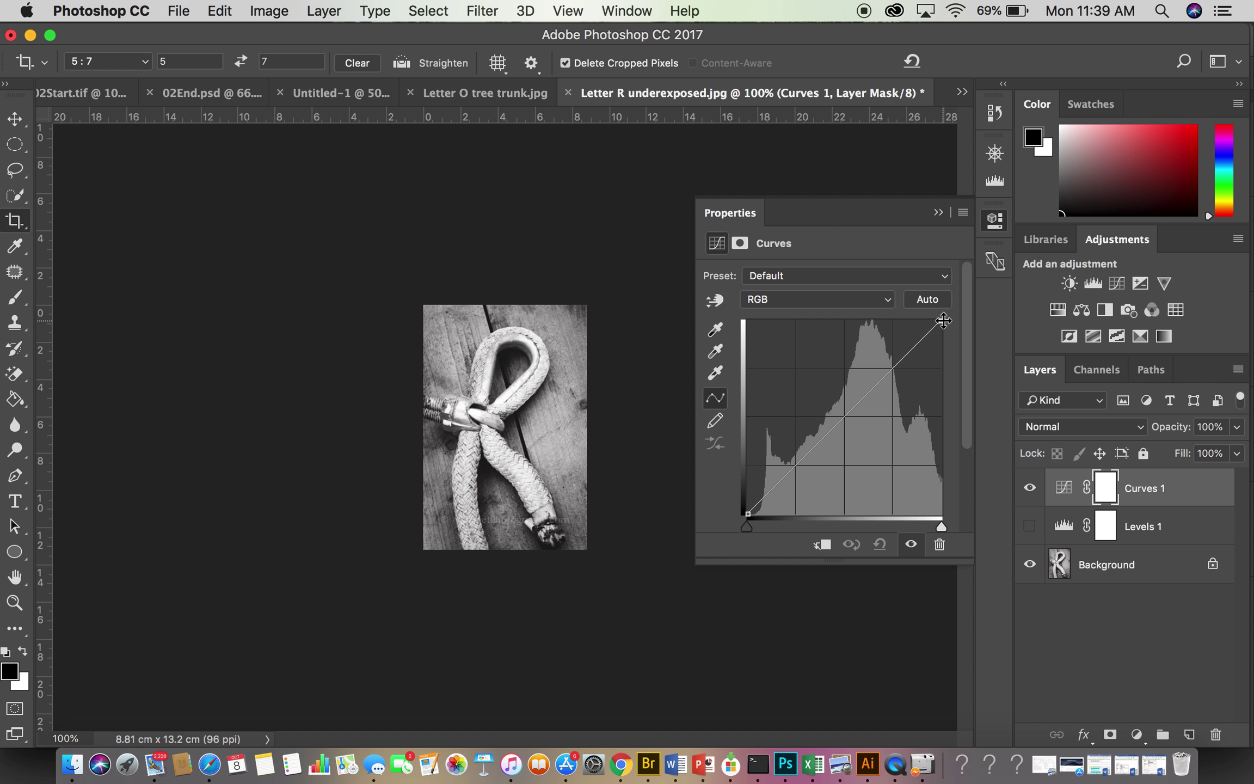
pyautogui.moveTo(942, 322)
pyautogui.mouseDown()
pyautogui.moveTo(870, 322)
pyautogui.moveTo(941, 321)
pyautogui.mouseUp()
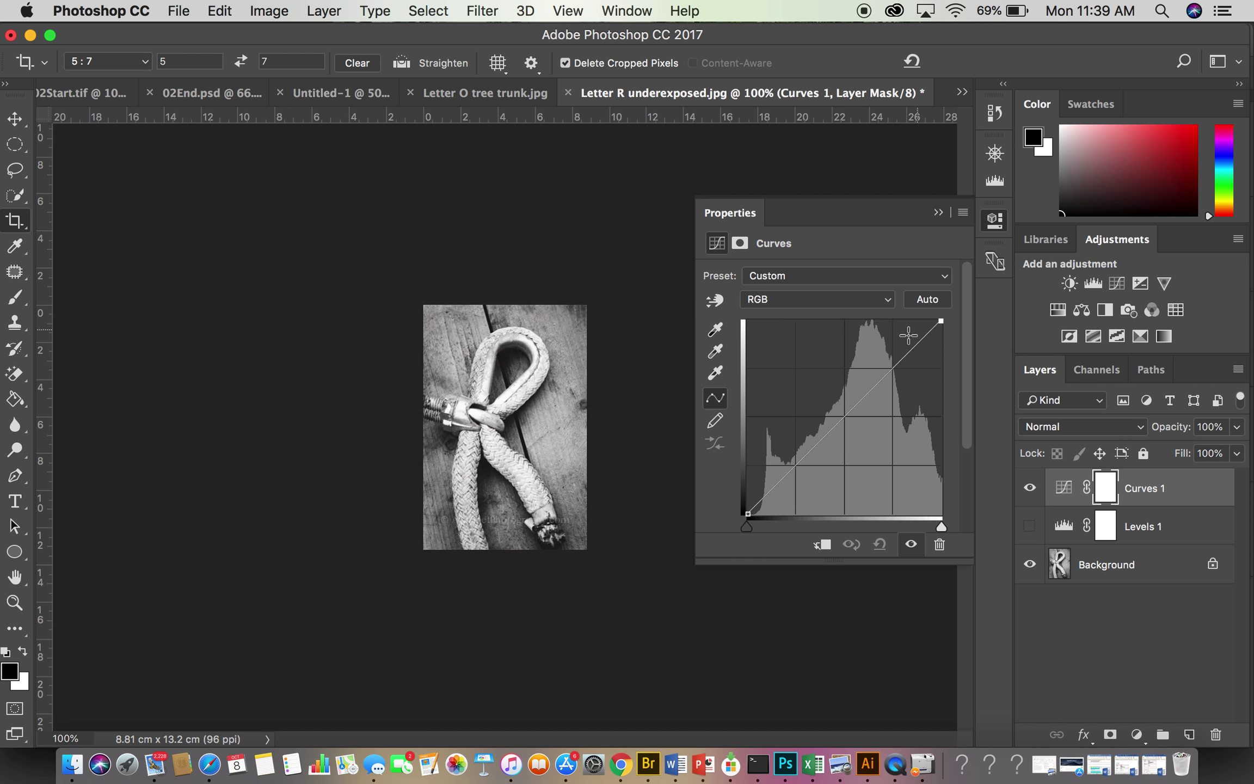
pyautogui.click(843, 416)
pyautogui.moveTo(843, 416); pyautogui.dragTo(842, 406)
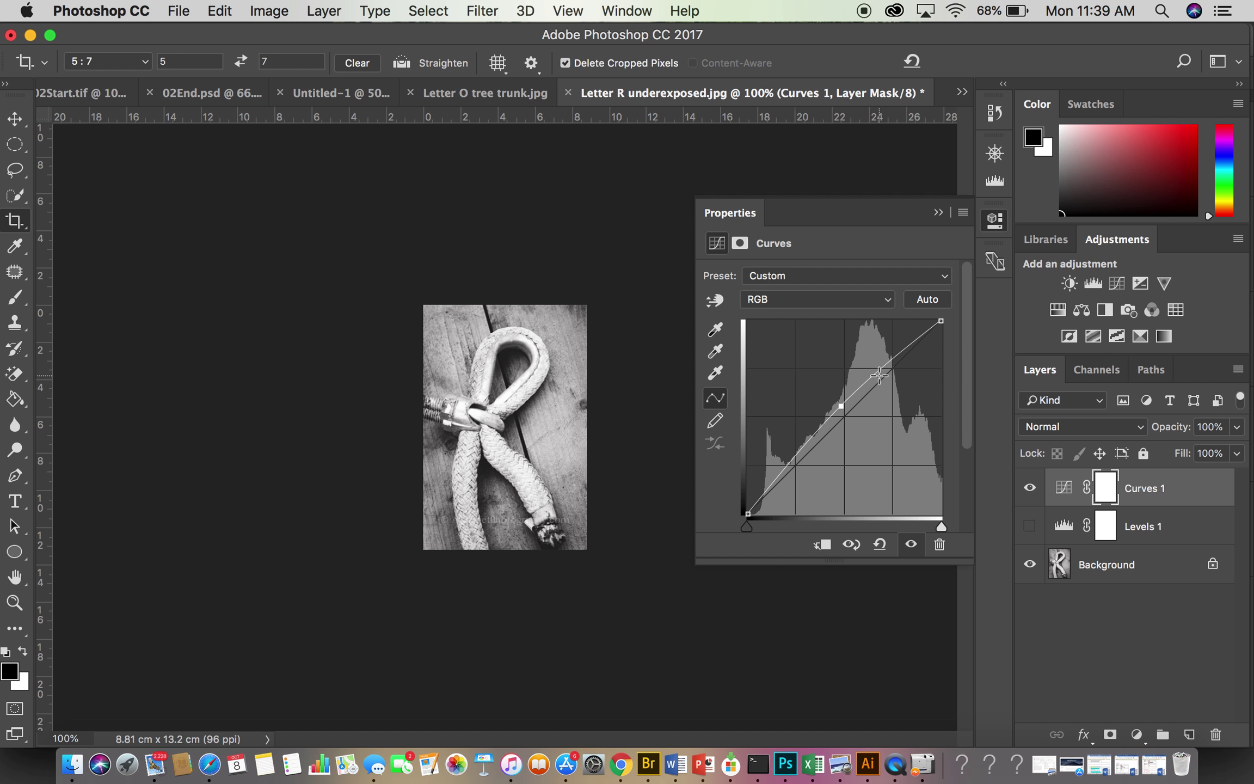
pyautogui.moveTo(874, 374)
pyautogui.mouseDown()
pyautogui.moveTo(880, 429)
pyautogui.moveTo(891, 373)
pyautogui.mouseUp()
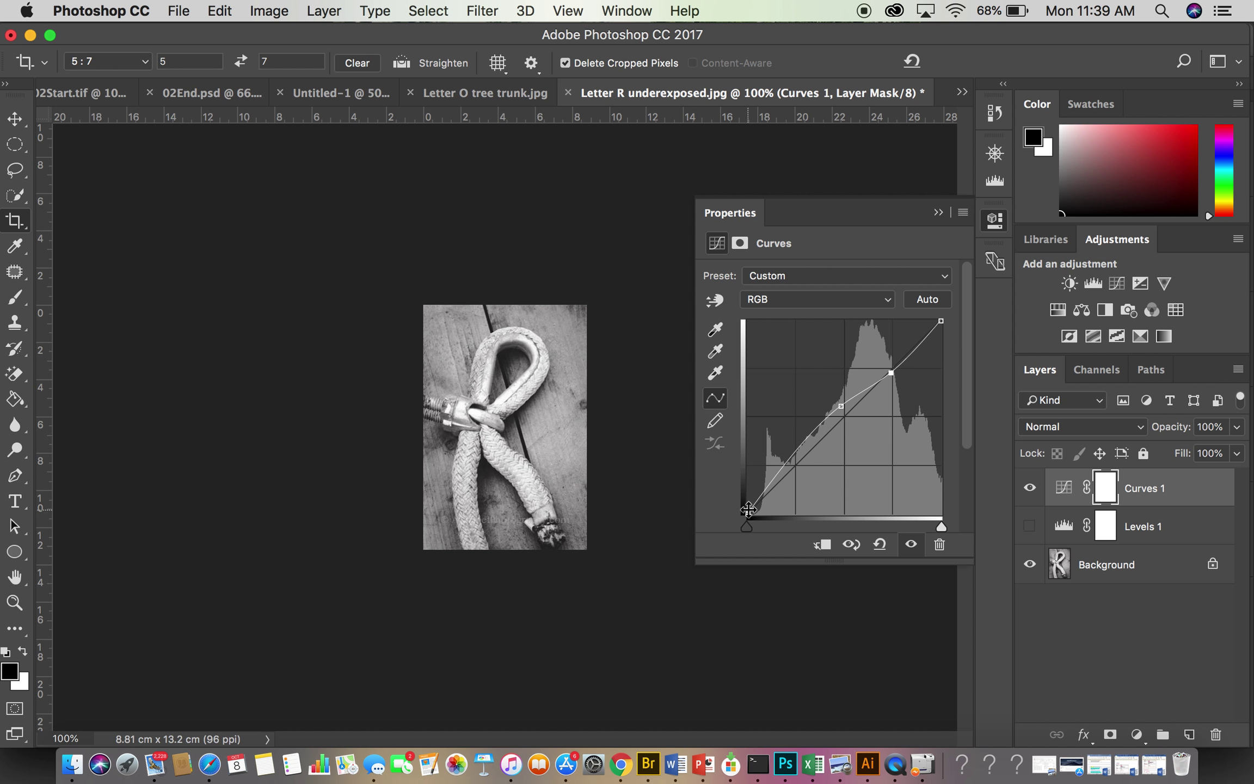
pyautogui.moveTo(748, 511); pyautogui.dragTo(755, 516)
pyautogui.click(938, 214)
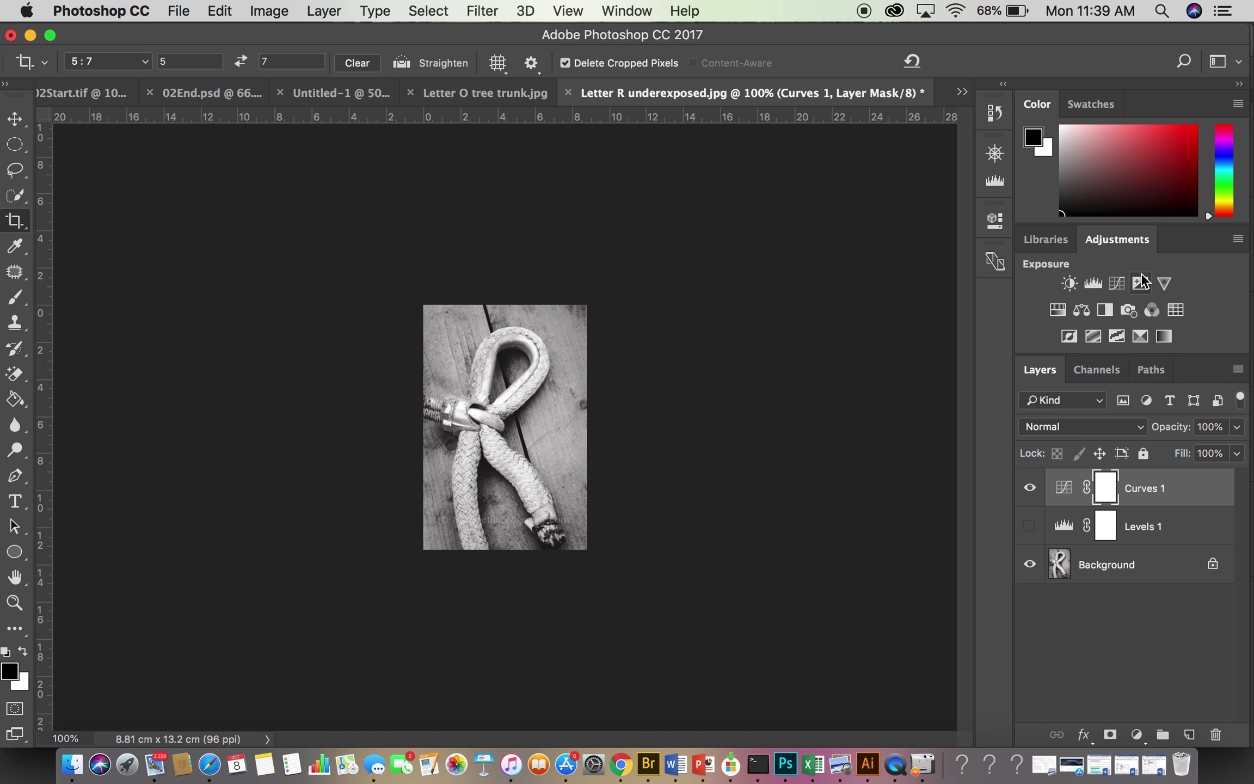
# Add an Exposure adjustment layer above Curves, set the exposure to -0.17, then apply the Minus 2.0 preset.
pyautogui.click(1127, 283)
pyautogui.click(829, 326)
pyautogui.moveTo(829, 326)
pyautogui.mouseDown()
pyautogui.moveTo(861, 332)
pyautogui.moveTo(764, 323)
pyautogui.moveTo(826, 324)
pyautogui.mouseUp()
pyautogui.click(839, 275)
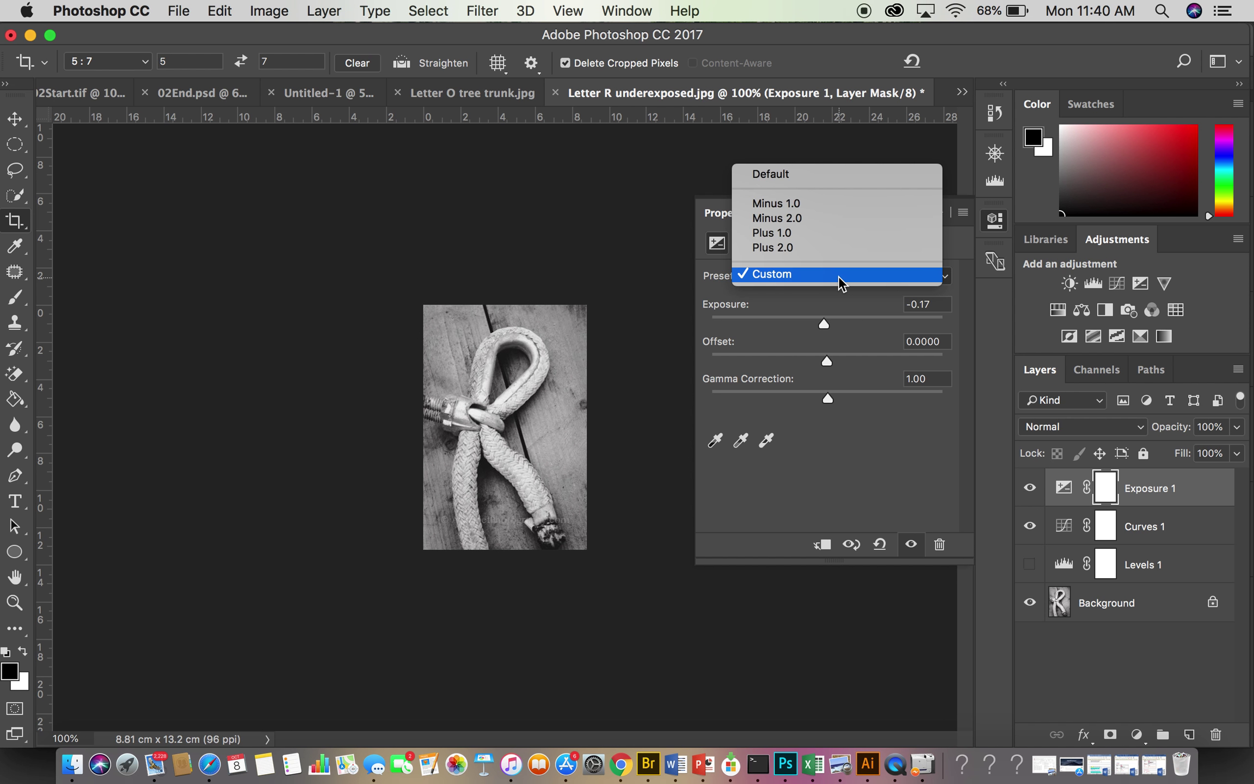
pyautogui.click(826, 215)
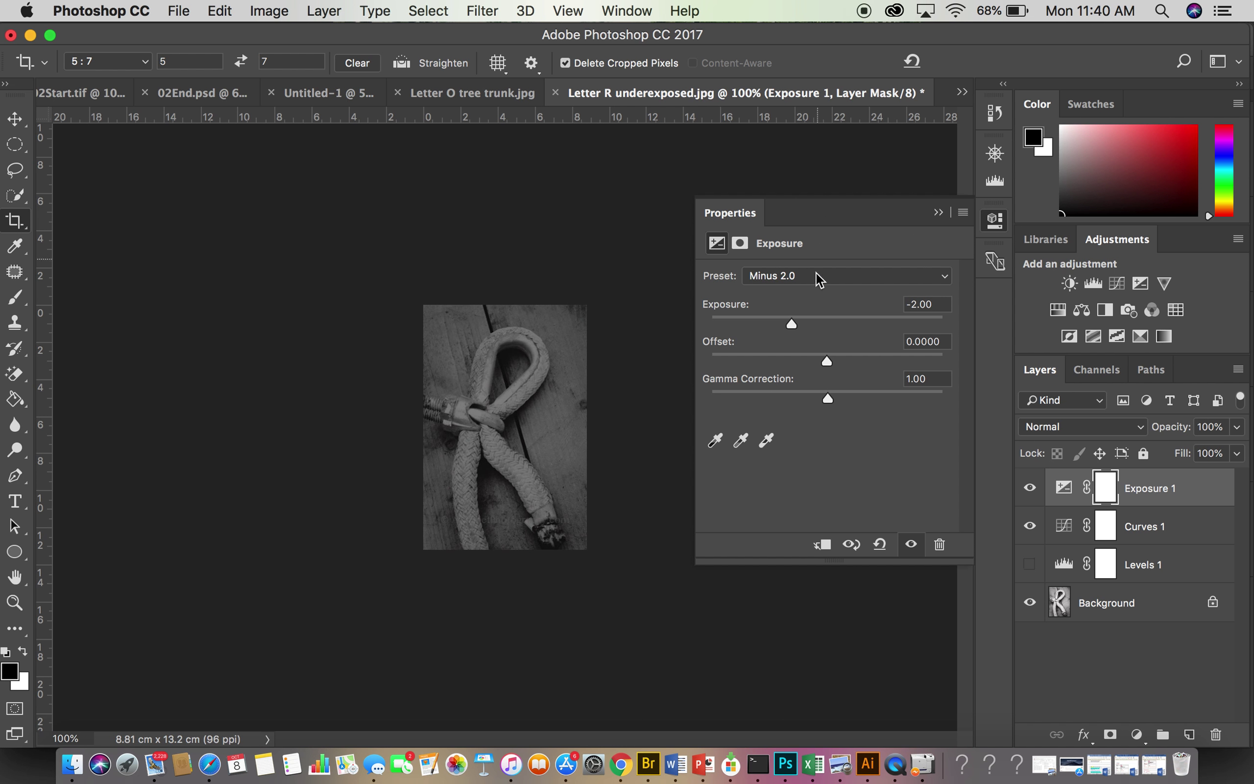
# Apply the Exposure presets Plus 1.0 and Plus 2.0 in turn, then set the preset to Custom, keeping the exposure at +2.00.
pyautogui.click(791, 274)
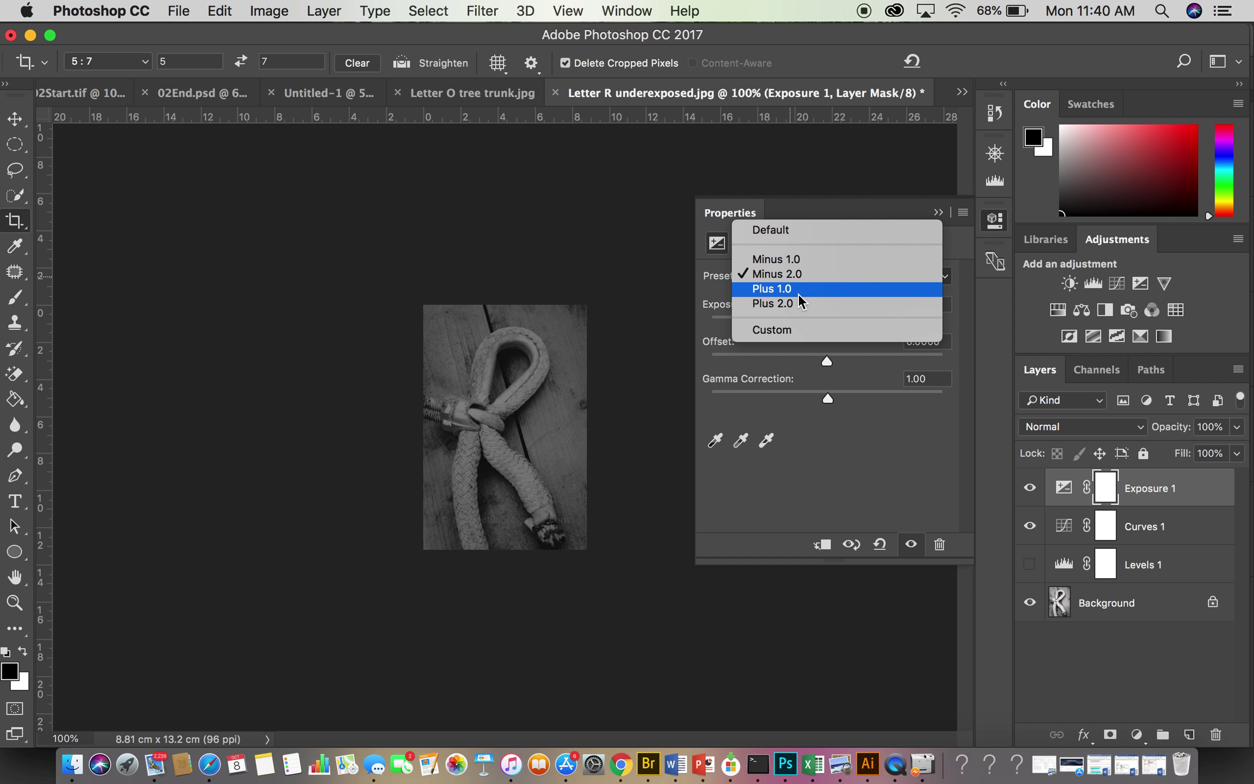
pyautogui.click(797, 291)
pyautogui.click(799, 274)
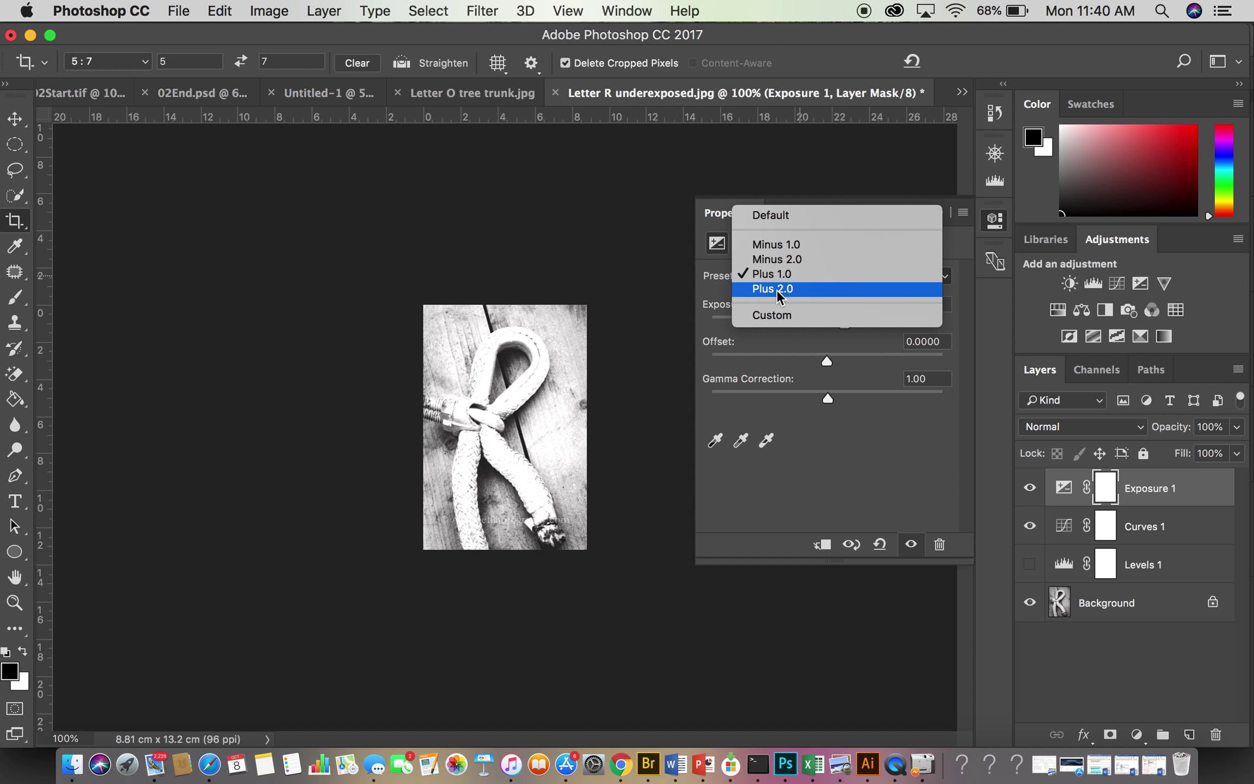
pyautogui.click(777, 290)
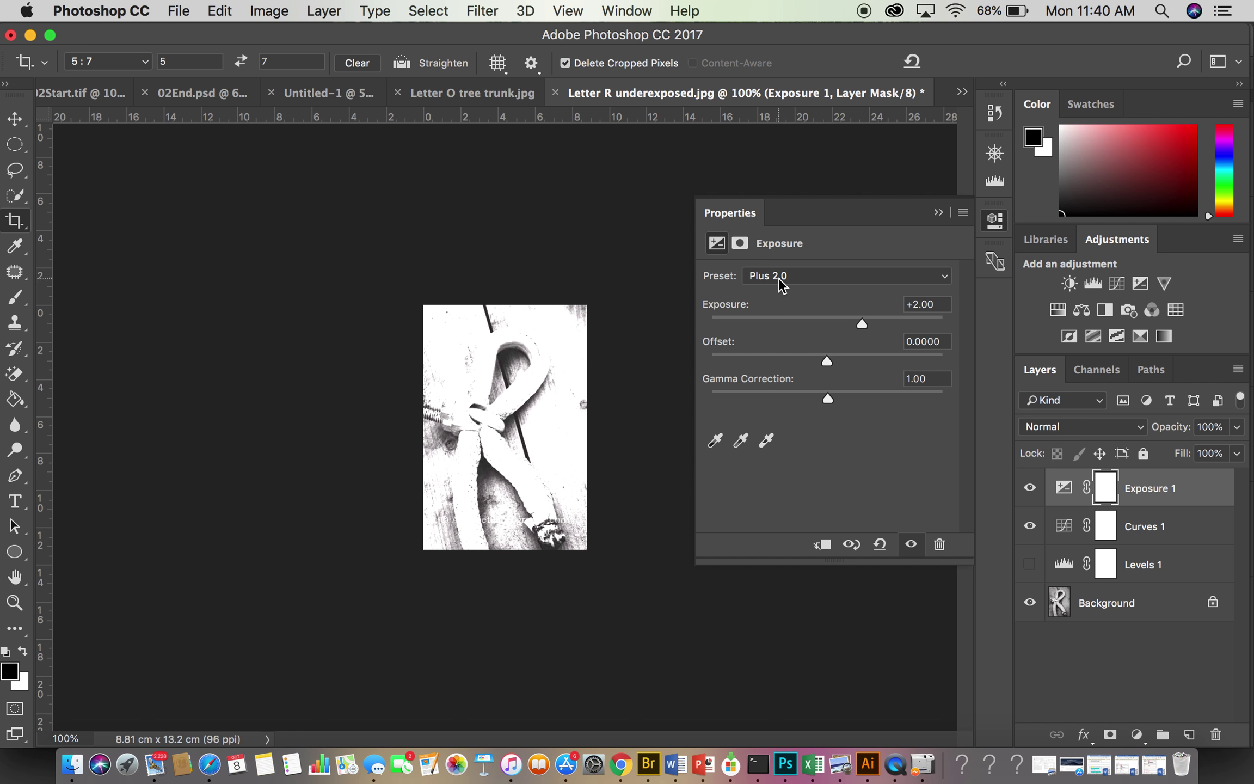
pyautogui.click(778, 277)
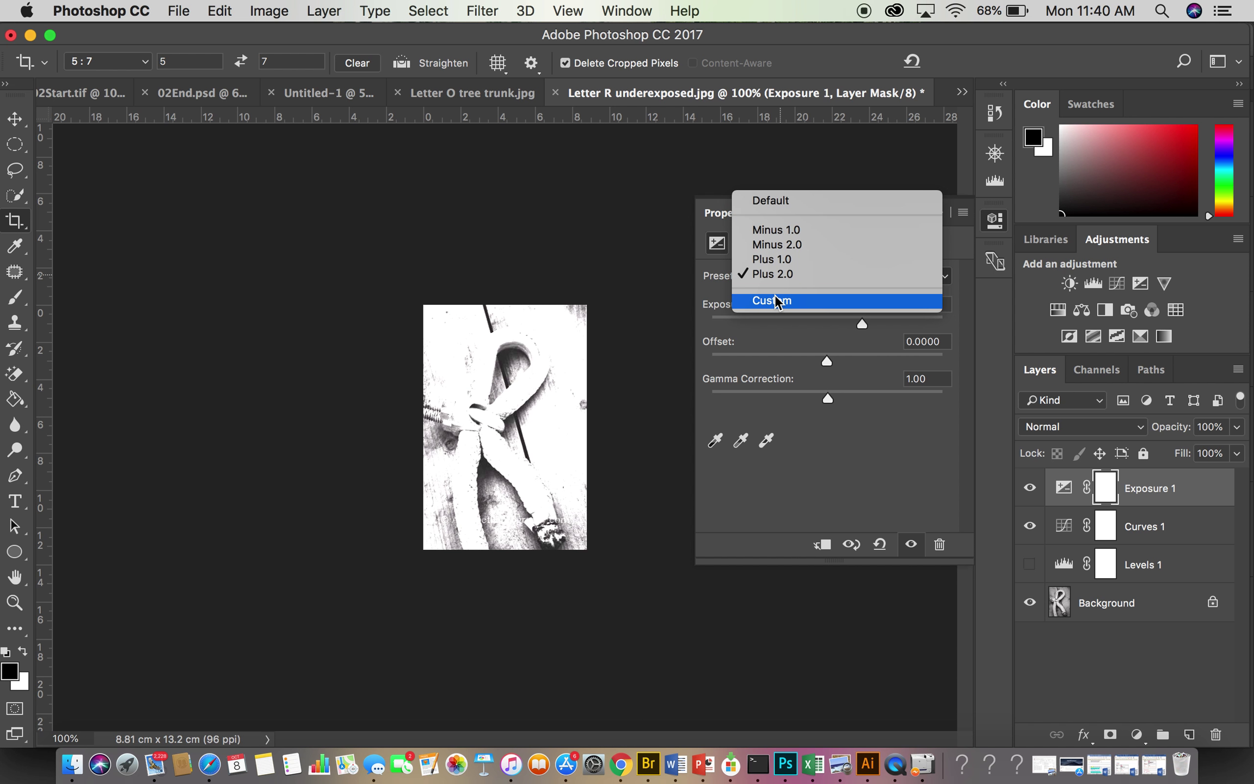
pyautogui.click(779, 301)
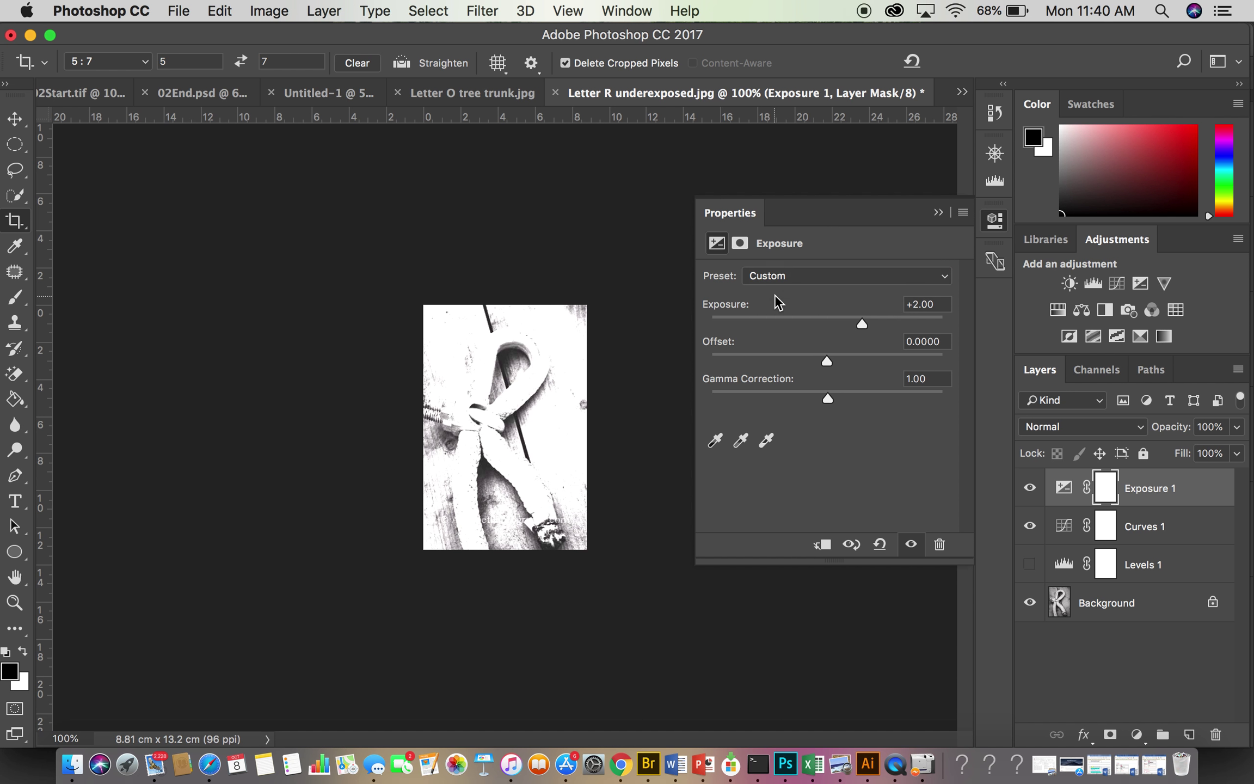
pyautogui.click(934, 213)
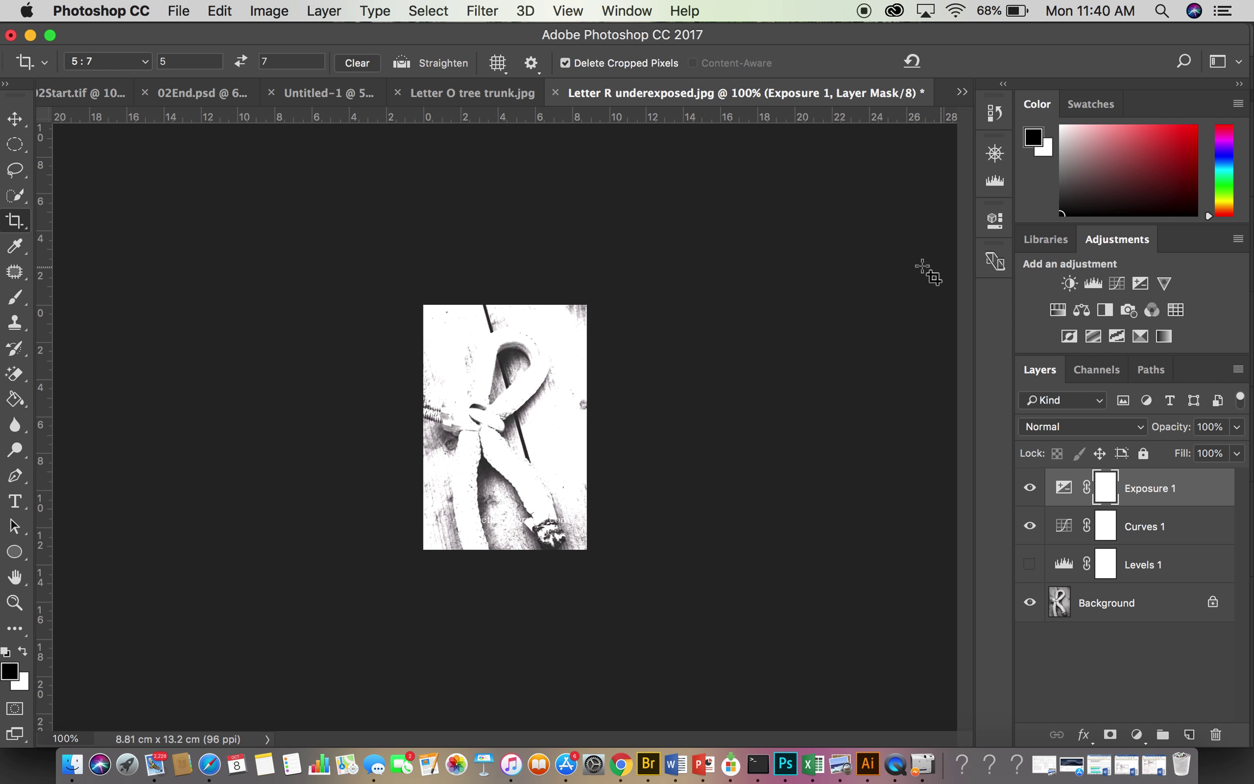
# Switch to the "Letter O tree trunk.jpg" document and dismiss its crop frame.
pyautogui.click(470, 101)
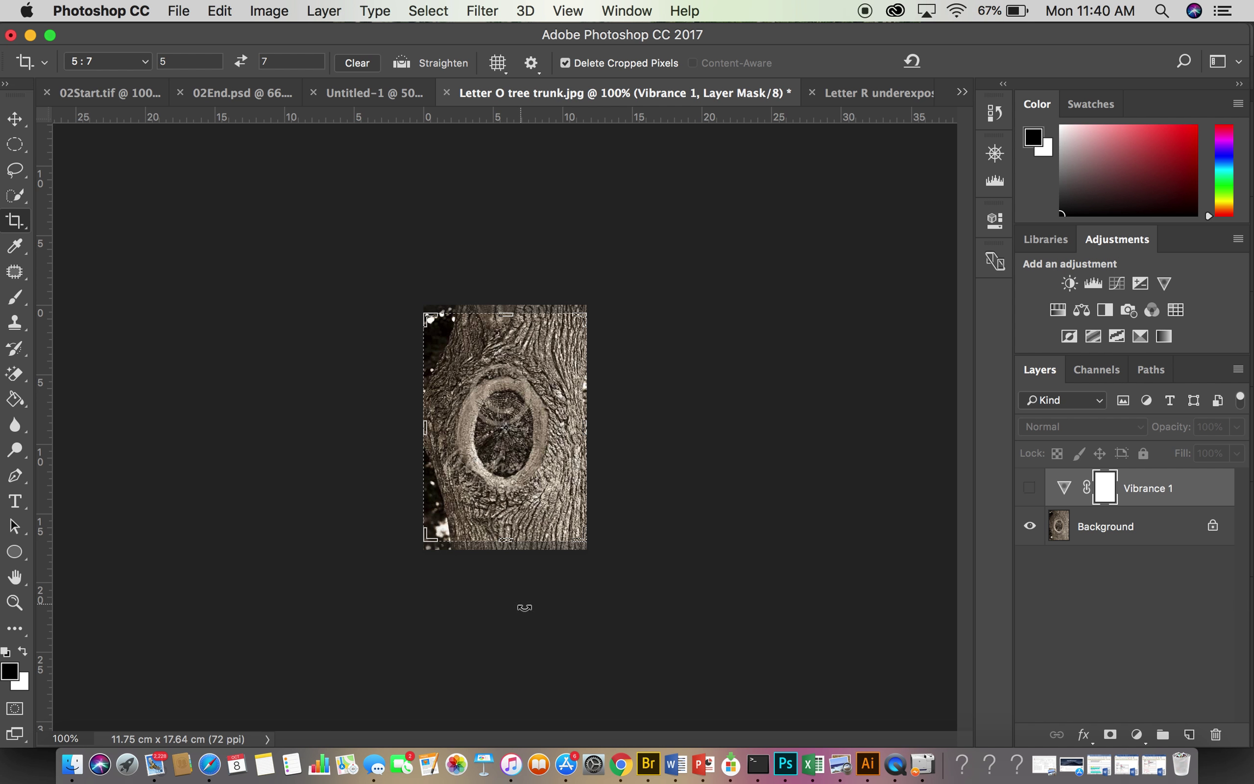
pyautogui.press('Escape')
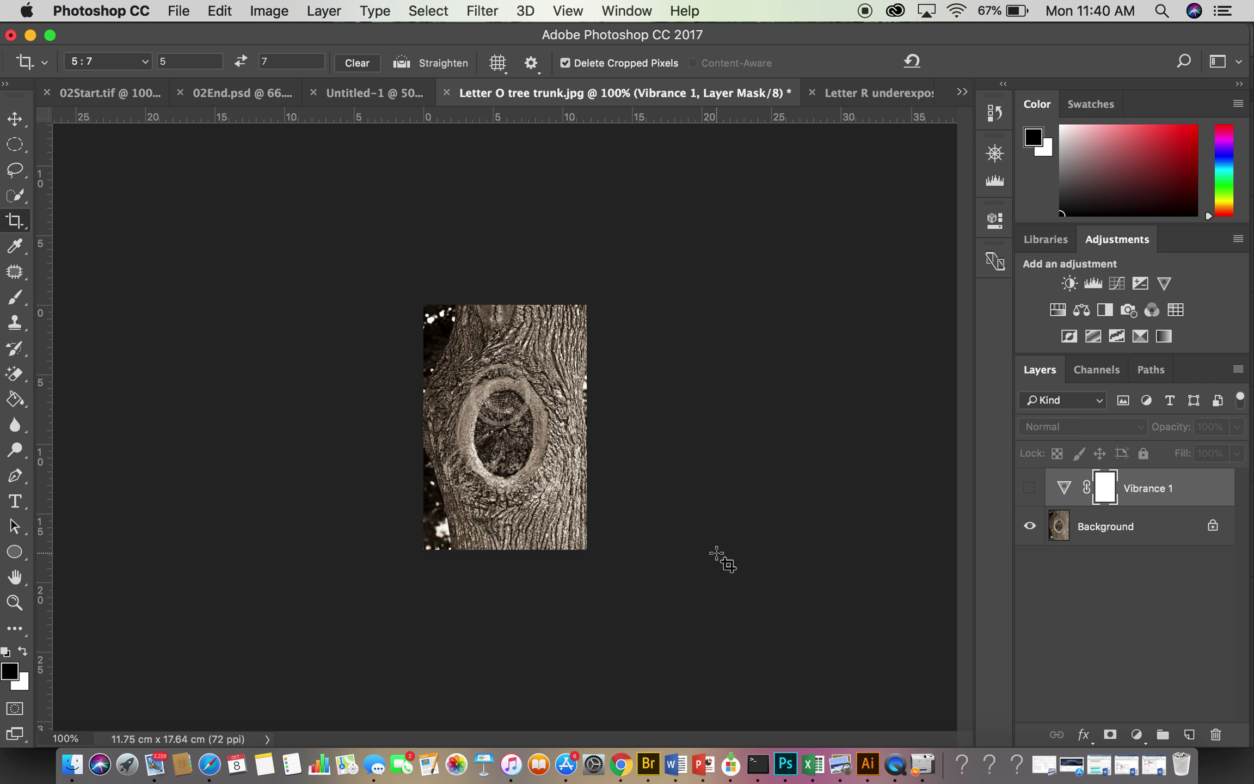
# Delete the hidden Vibrance layer, then add a new Vibrance adjustment with vibrance -2 and saturation +100.
pyautogui.press('super+equal')
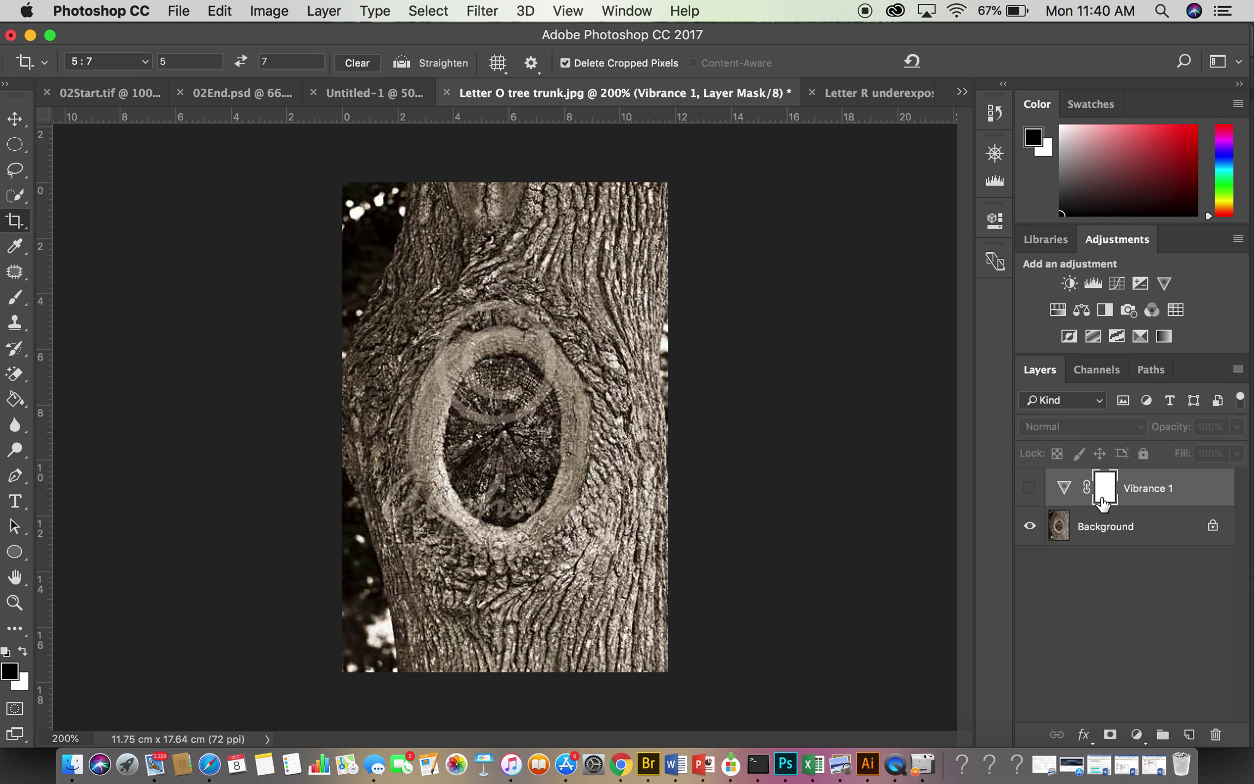
pyautogui.moveTo(1148, 497); pyautogui.dragTo(1217, 739)
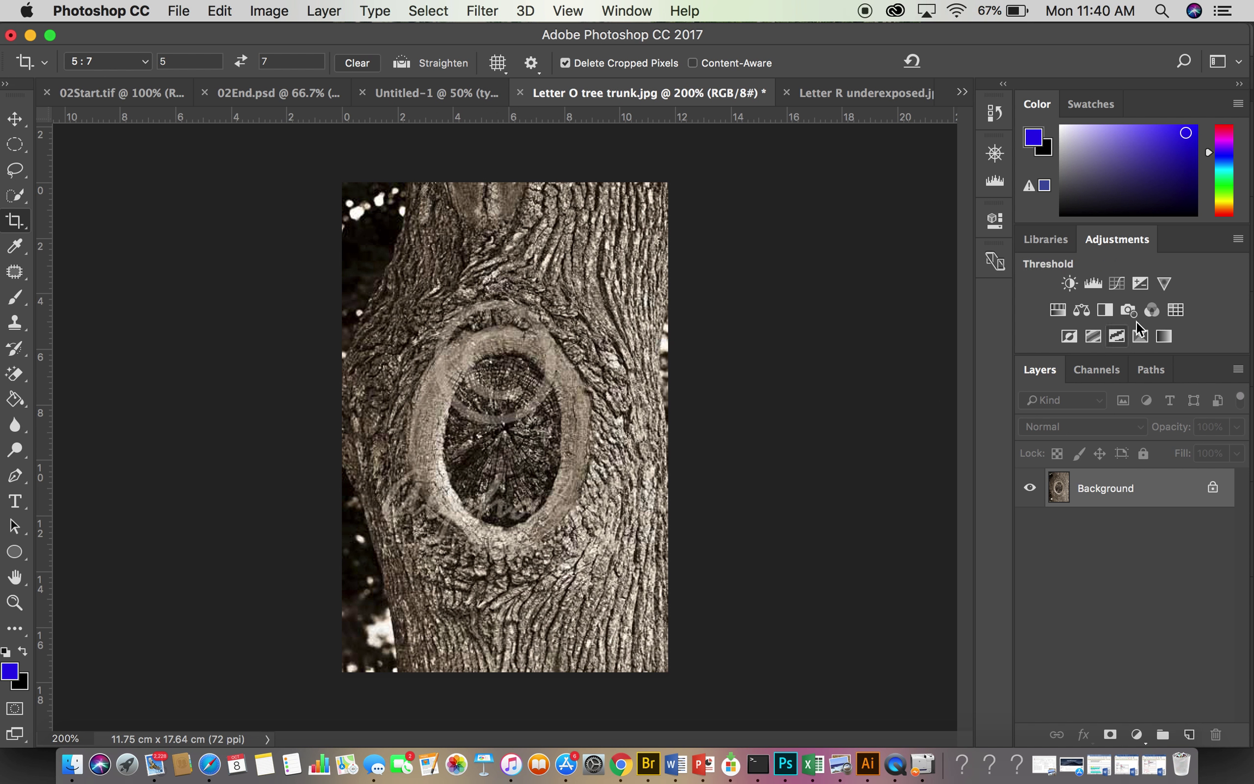
pyautogui.click(1165, 284)
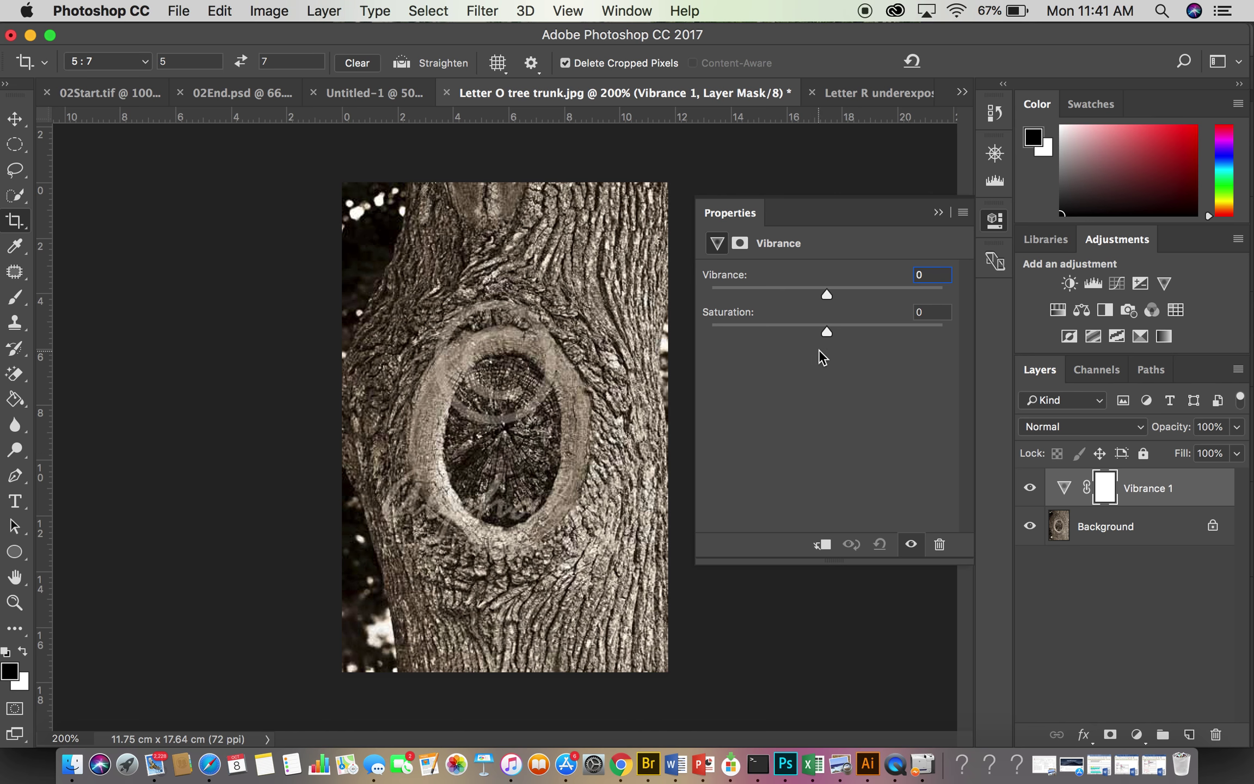
pyautogui.moveTo(828, 295); pyautogui.dragTo(884, 333)
pyautogui.click(827, 330)
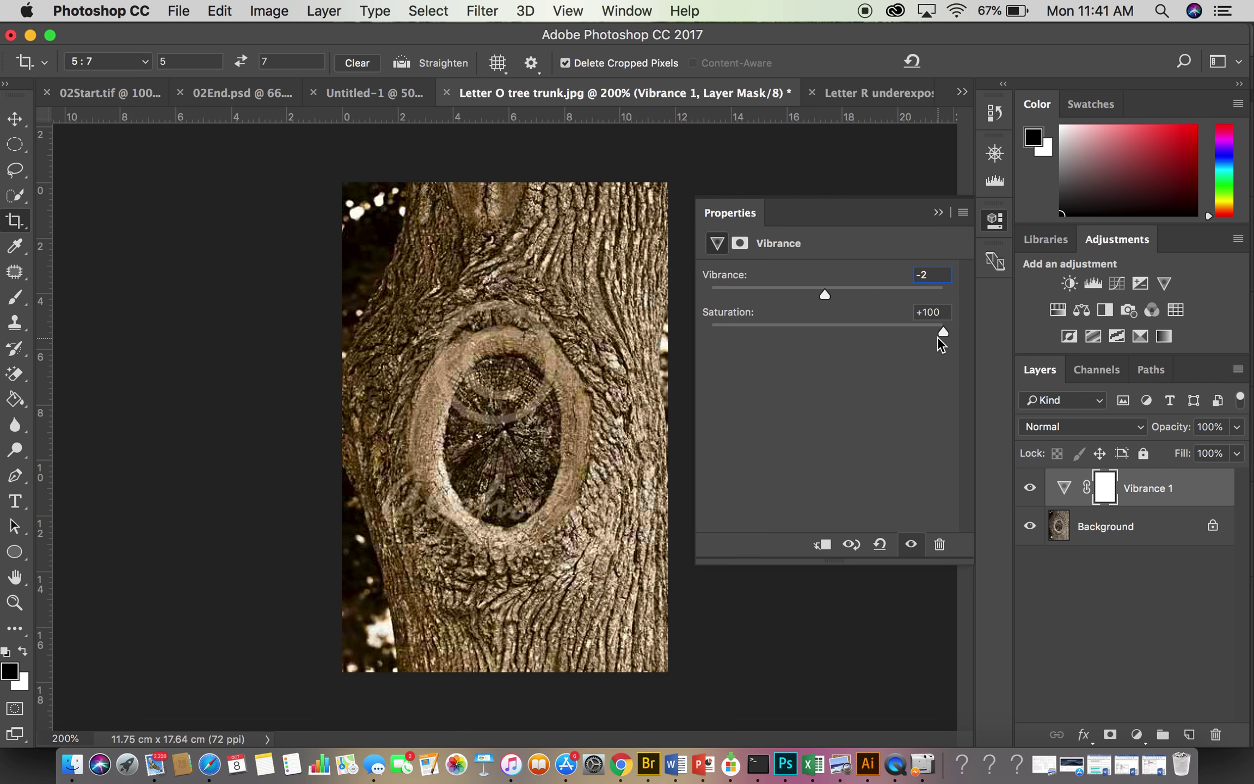
pyautogui.click(938, 212)
# Toggle the Vibrance adjustment off and on to compare the tree trunk with and without it.
pyautogui.press('super+minus')
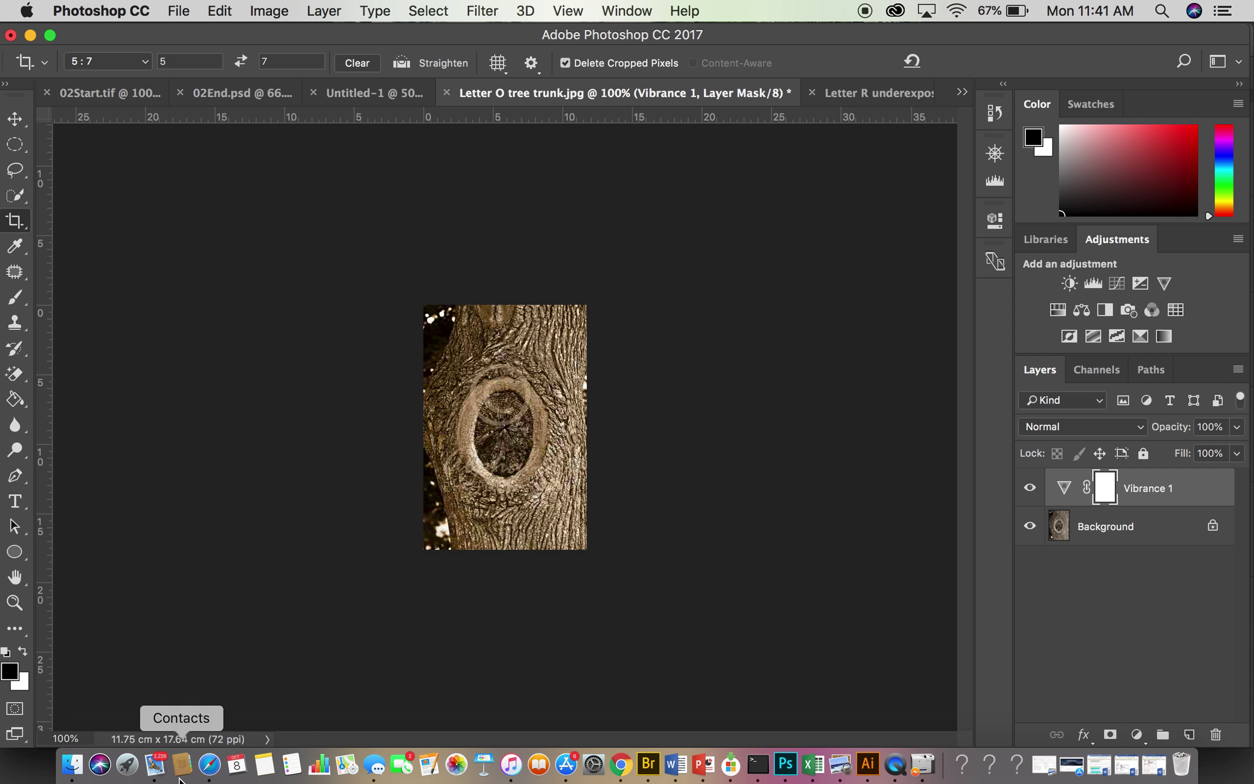
pyautogui.press('super+plus')
pyautogui.press('super+minus')
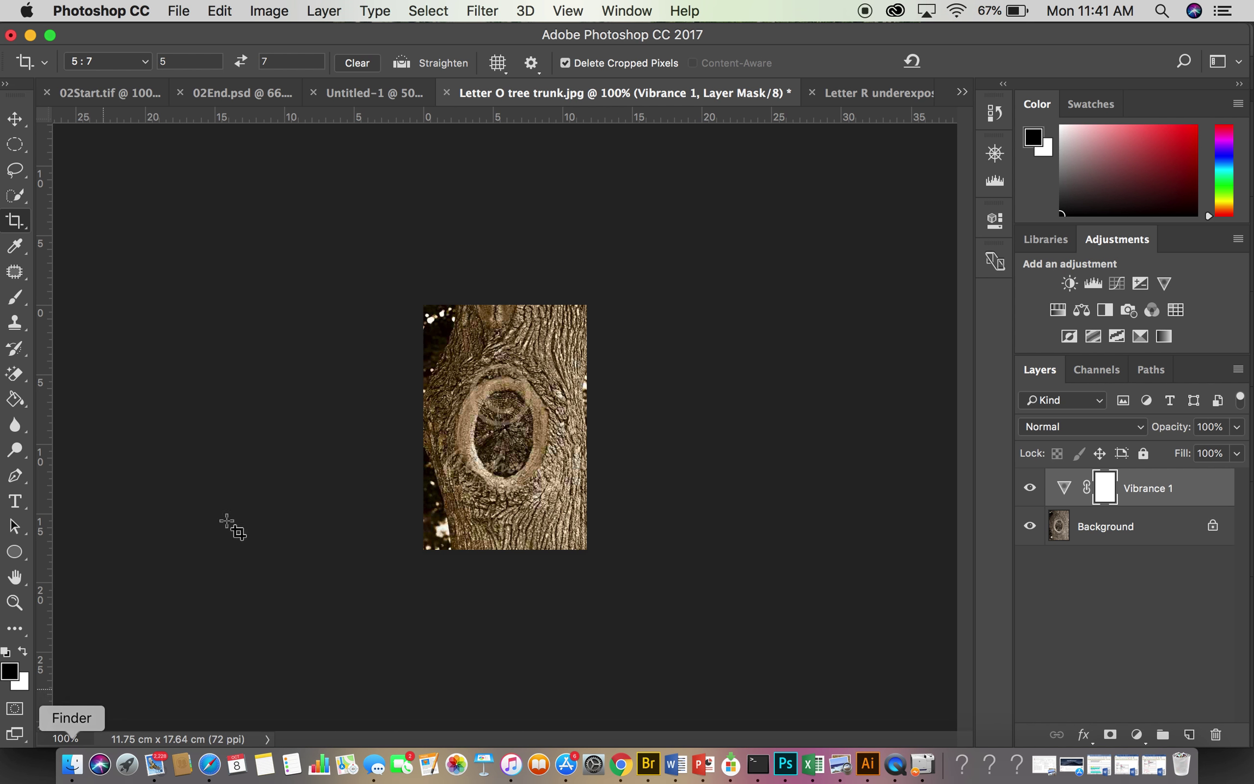
pyautogui.click(1030, 488)
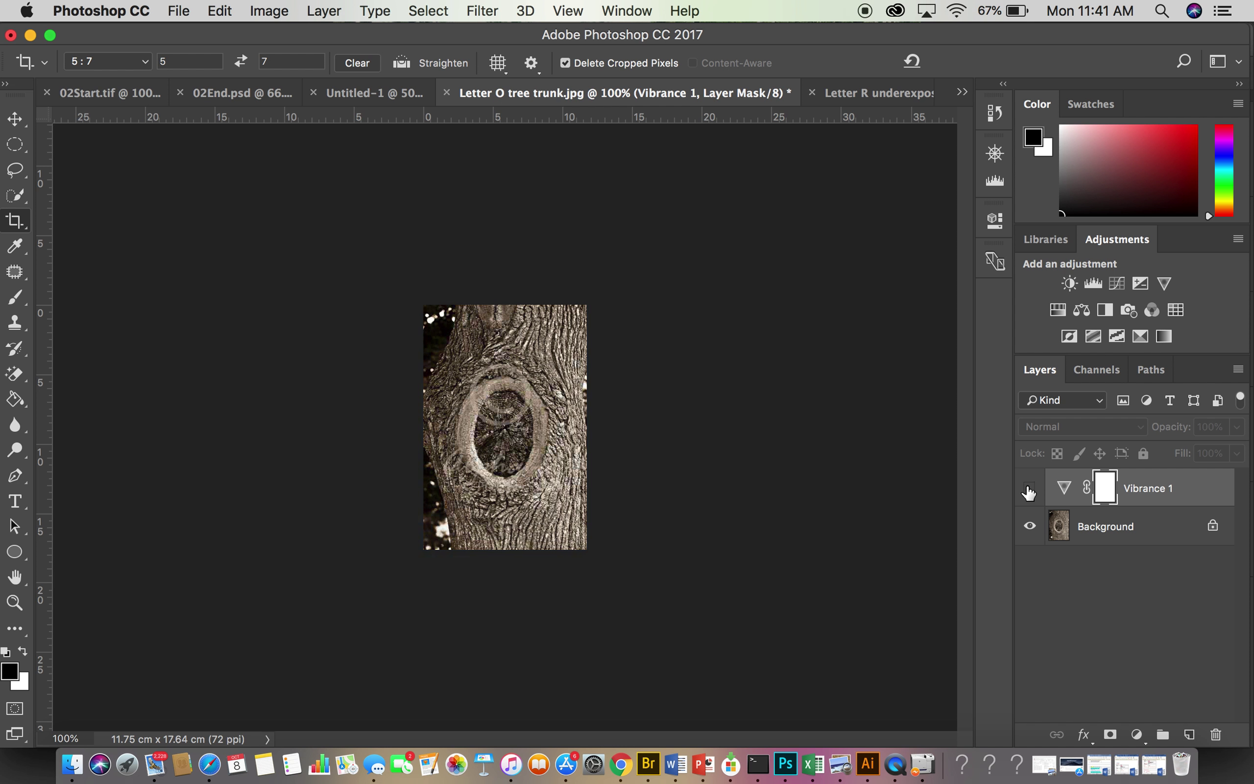
pyautogui.click(1029, 488)
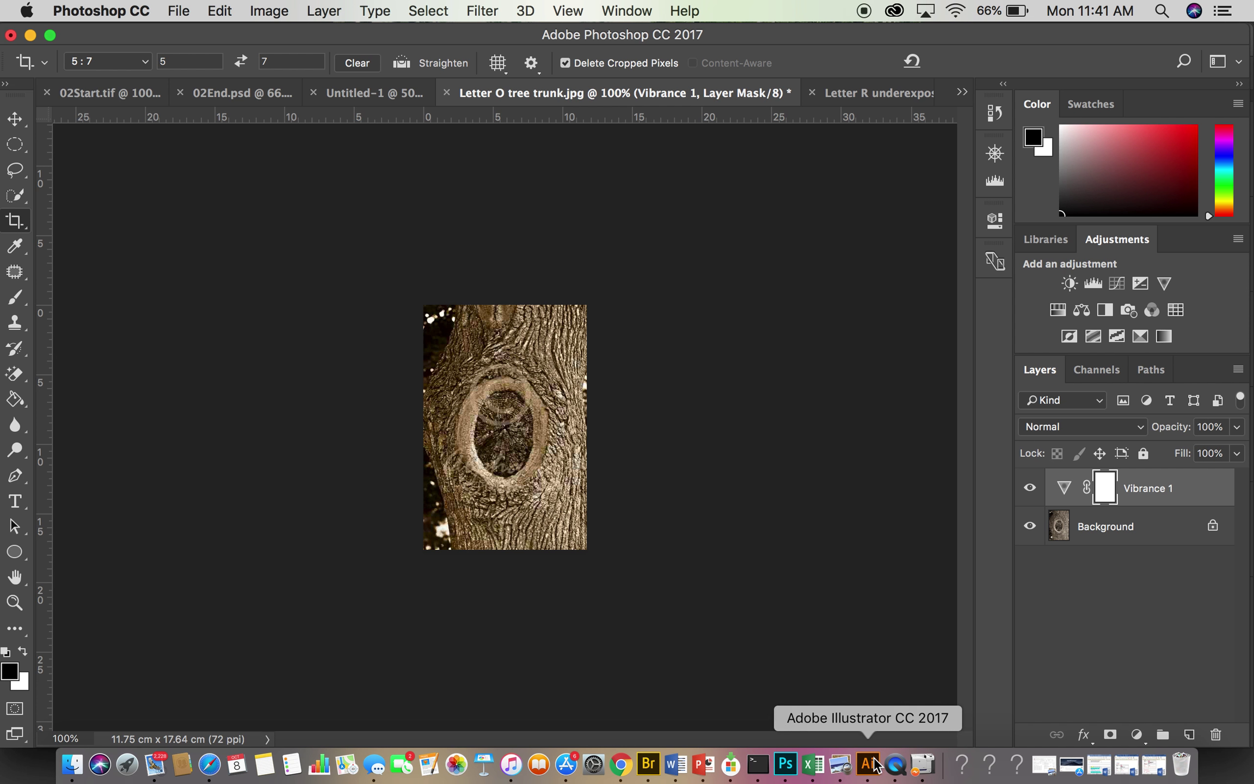
# Switch to Chrome and examine the sample alphabet contact sheet's photos and file names enlarged in full screen, then leave full screen.
pyautogui.click(620, 765)
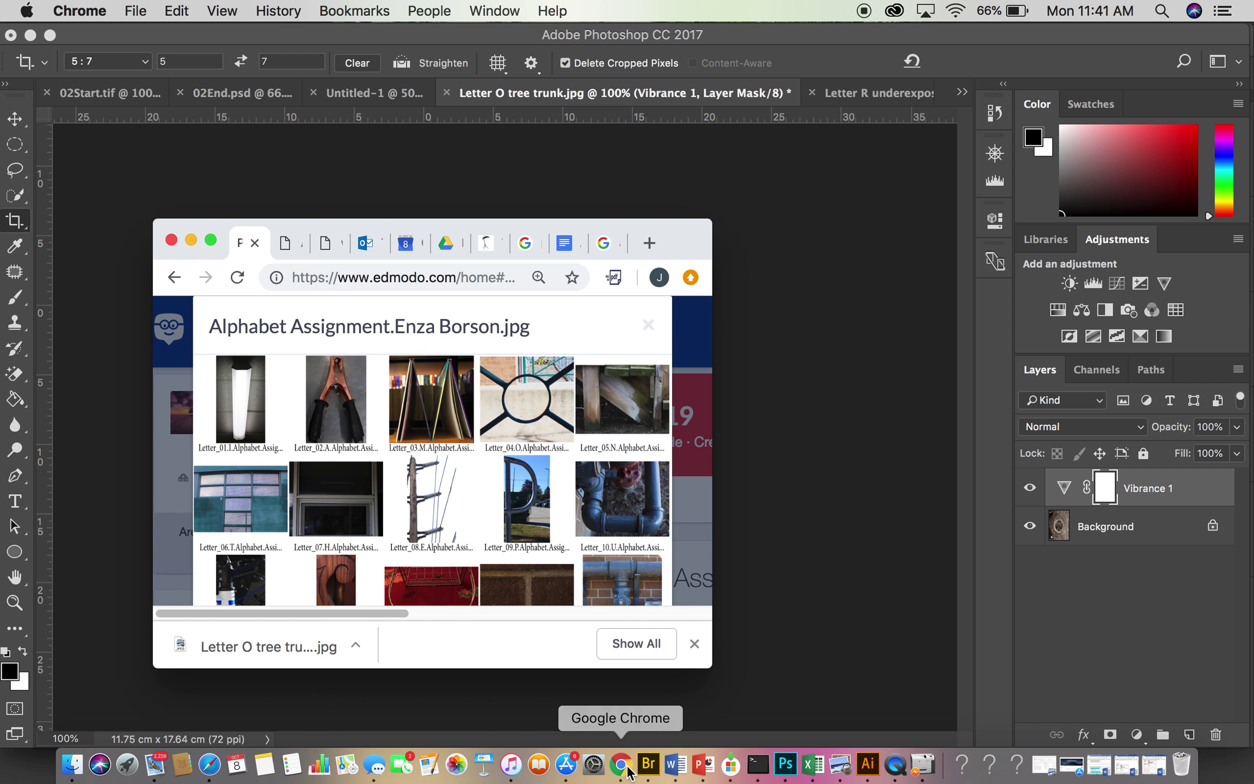
pyautogui.click(213, 240)
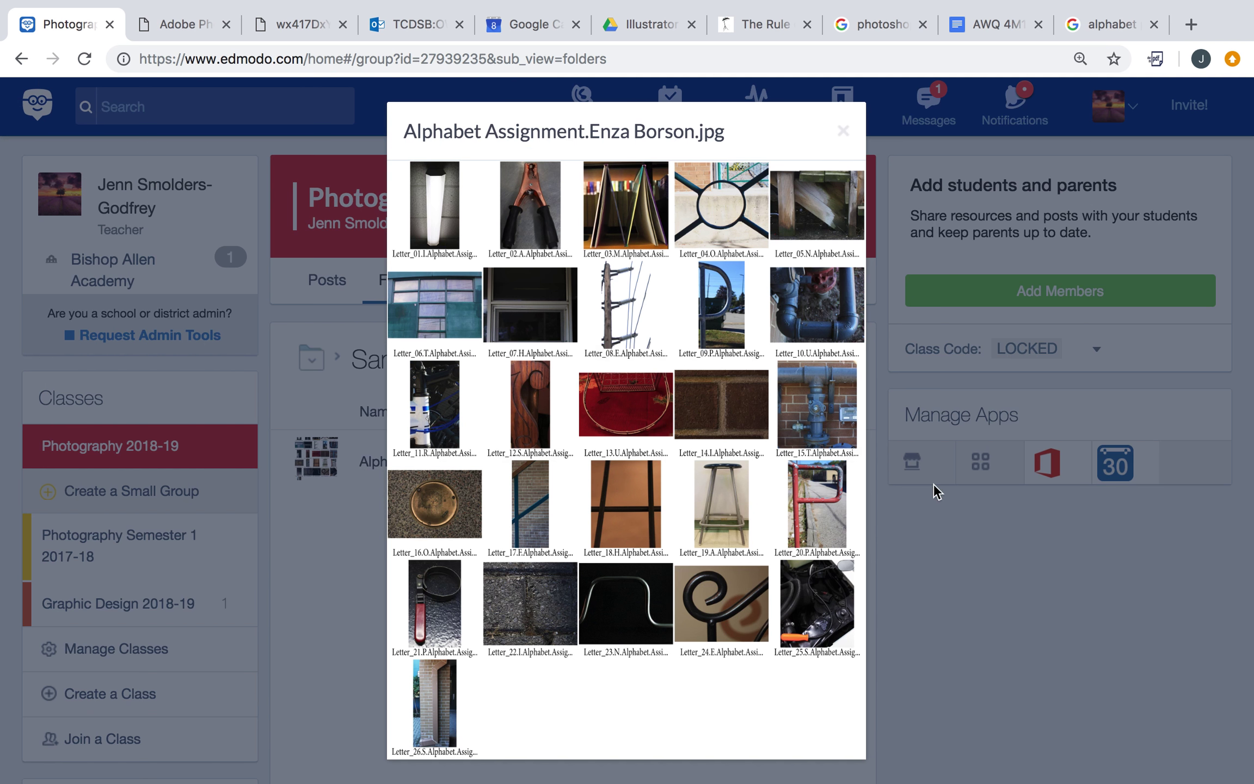
pyautogui.press('super+equal')
pyautogui.press('super+equal')
pyautogui.press('super+equal')
pyautogui.press('super+equal')
pyautogui.press('super+equal')
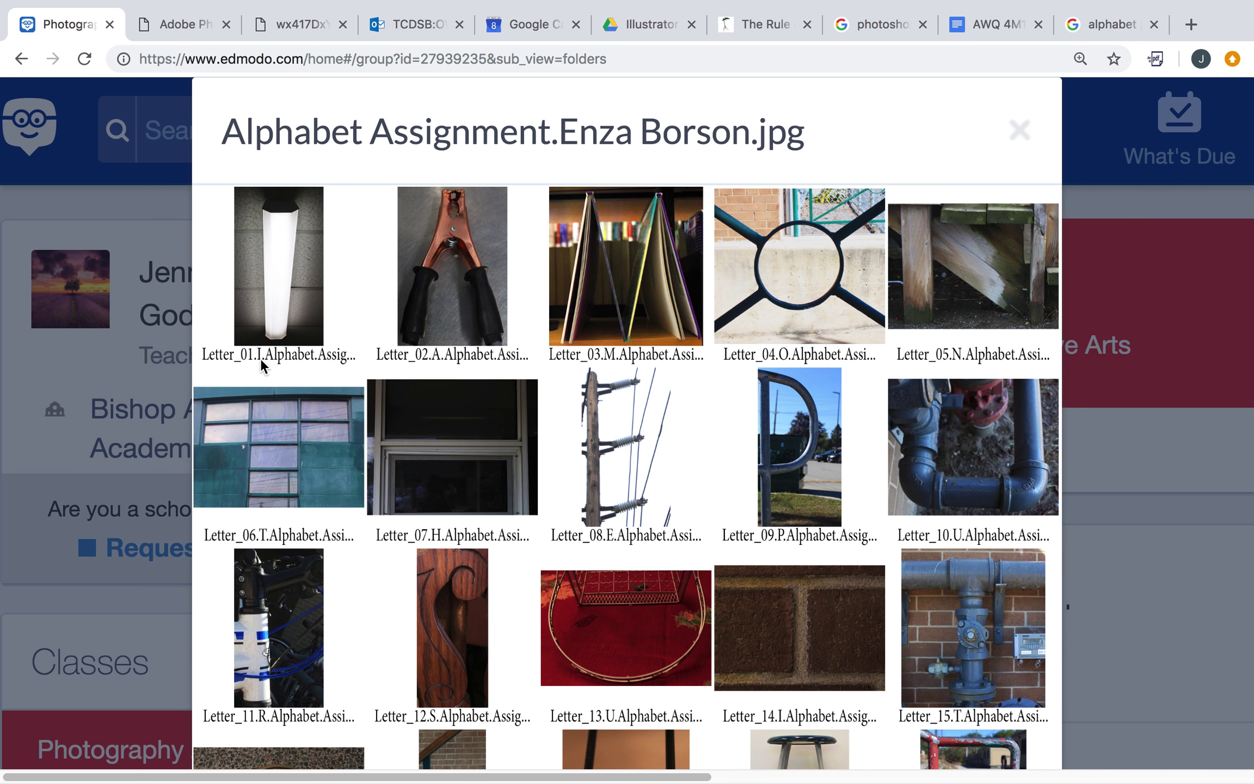
pyautogui.moveTo(136, 4)
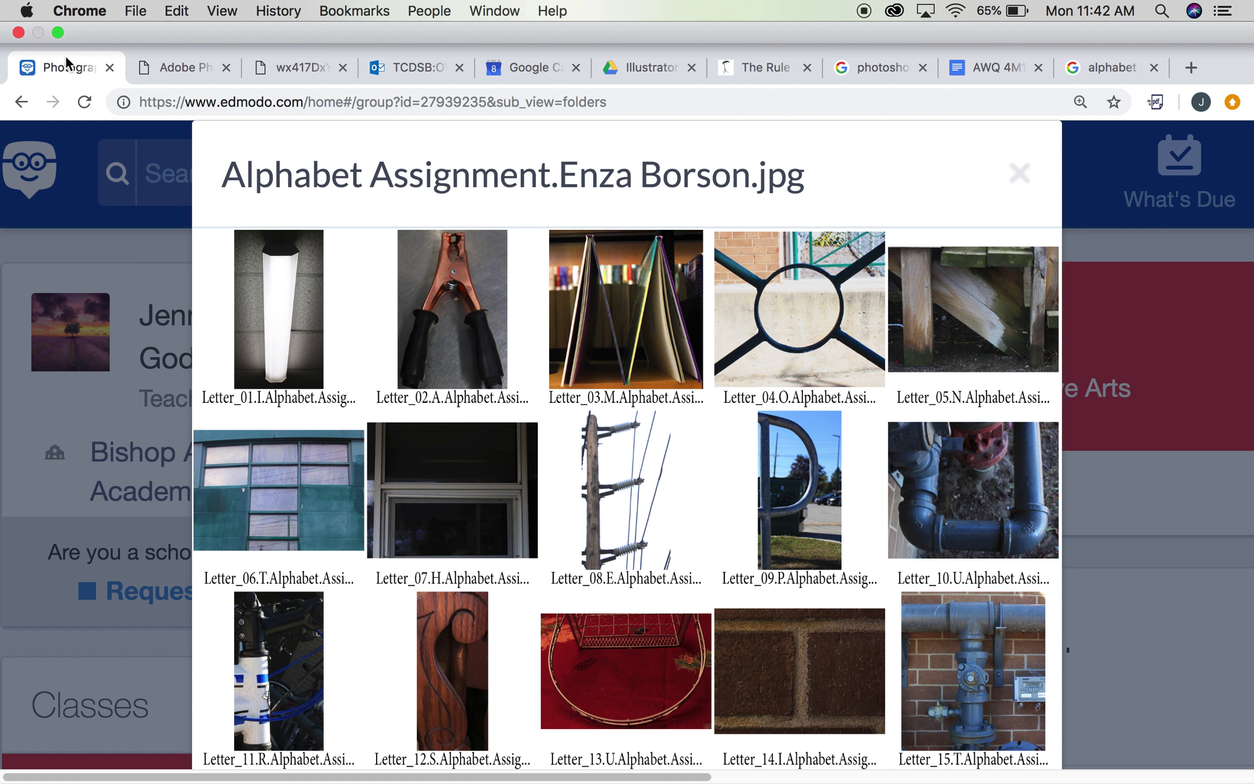
pyautogui.click(56, 33)
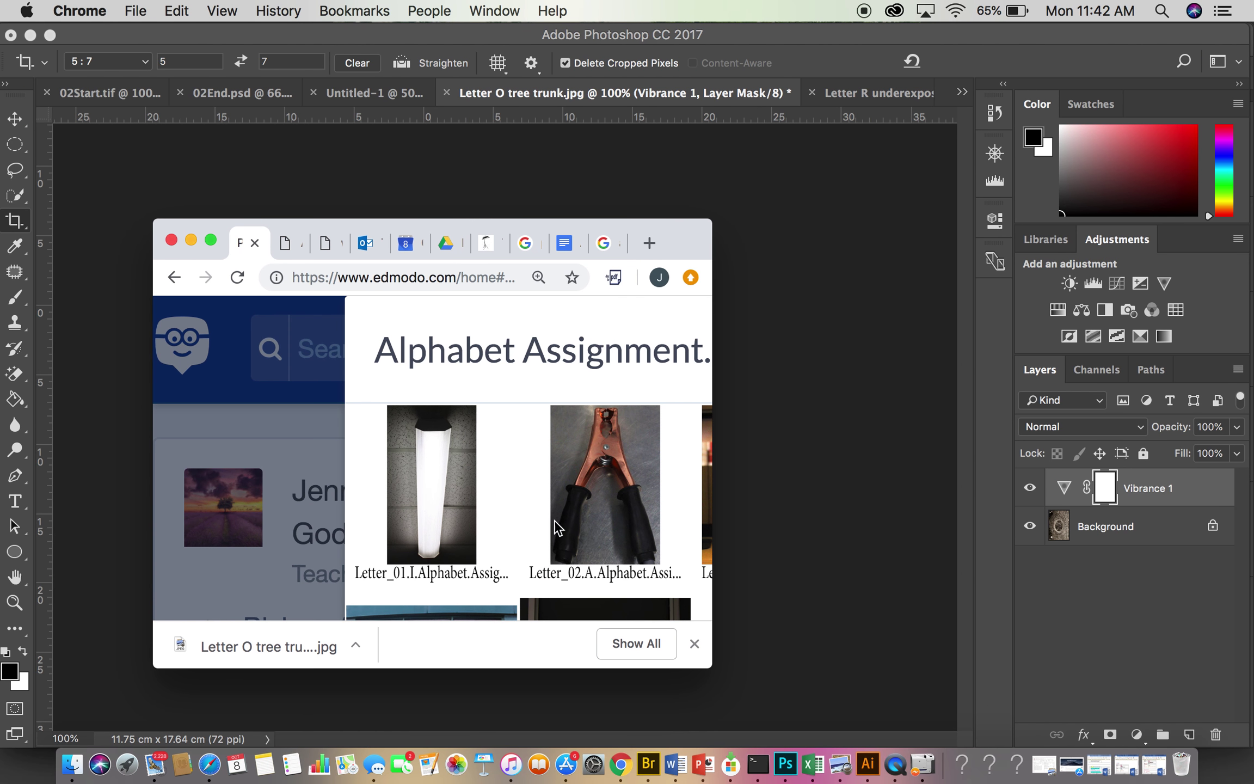
# Switch back to Photoshop and generate a Contact Sheet II from the Still Life and Motion Sample Contact Sheet folder with 2 columns and 2 rows.
pyautogui.click(2, 76)
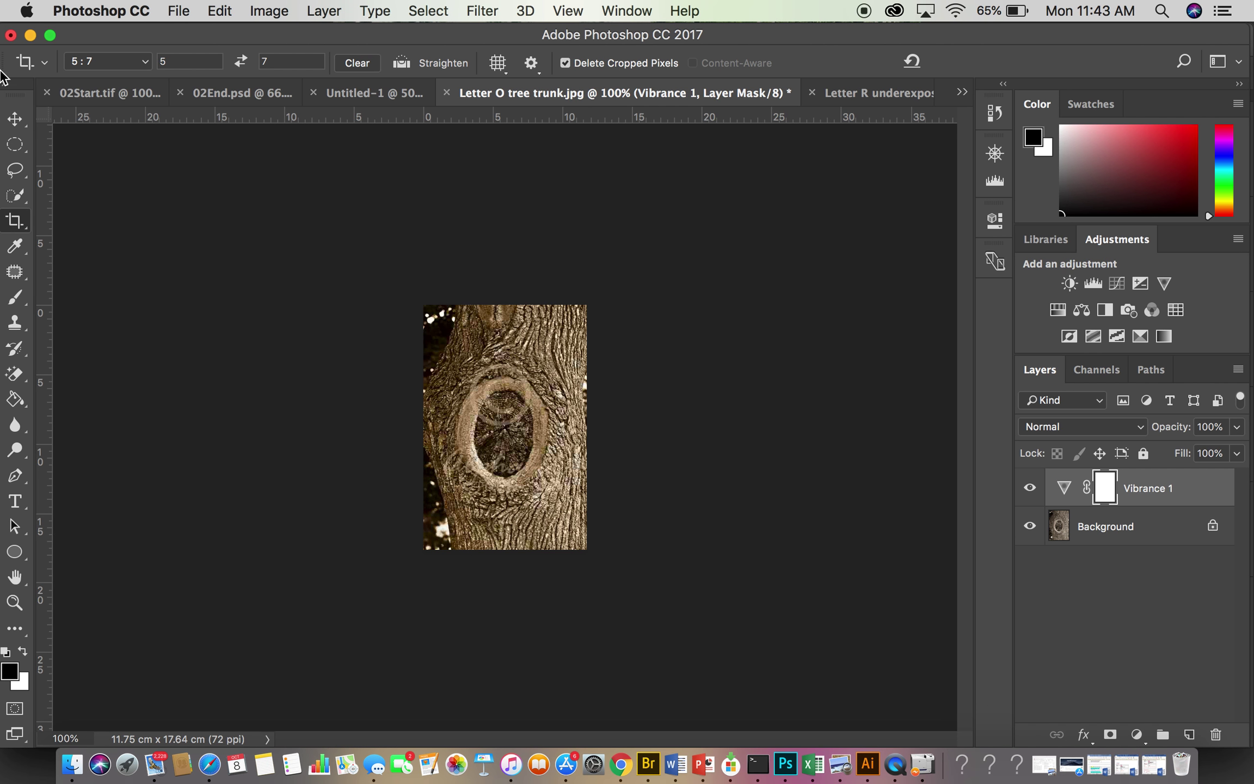
pyautogui.click(177, 12)
pyautogui.moveTo(227, 436)
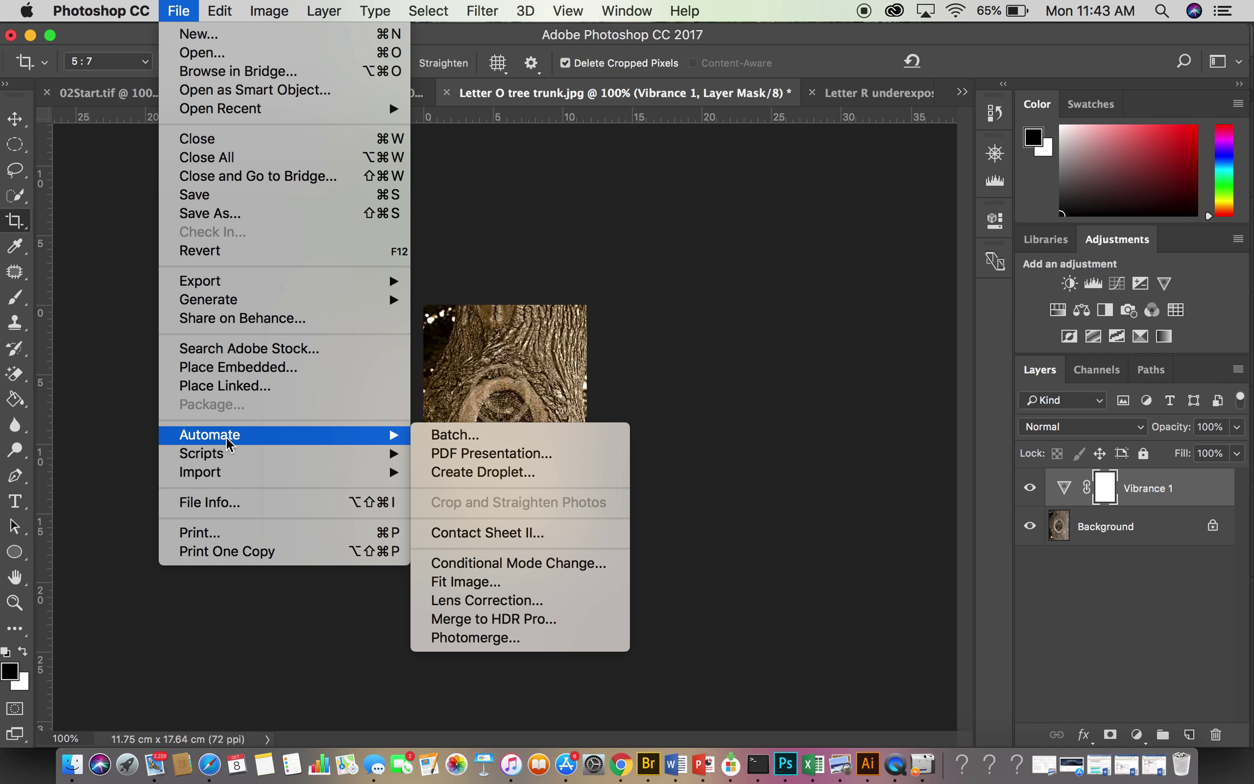
pyautogui.click(458, 534)
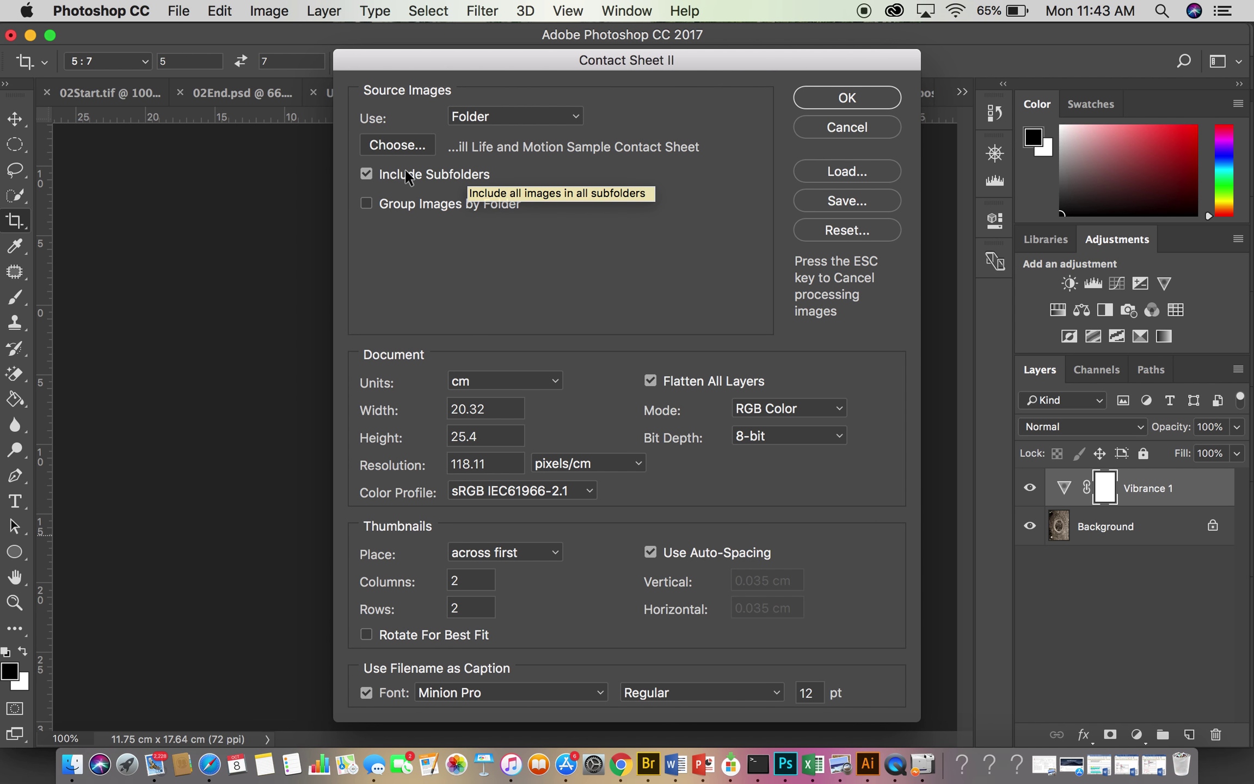
pyautogui.click(397, 145)
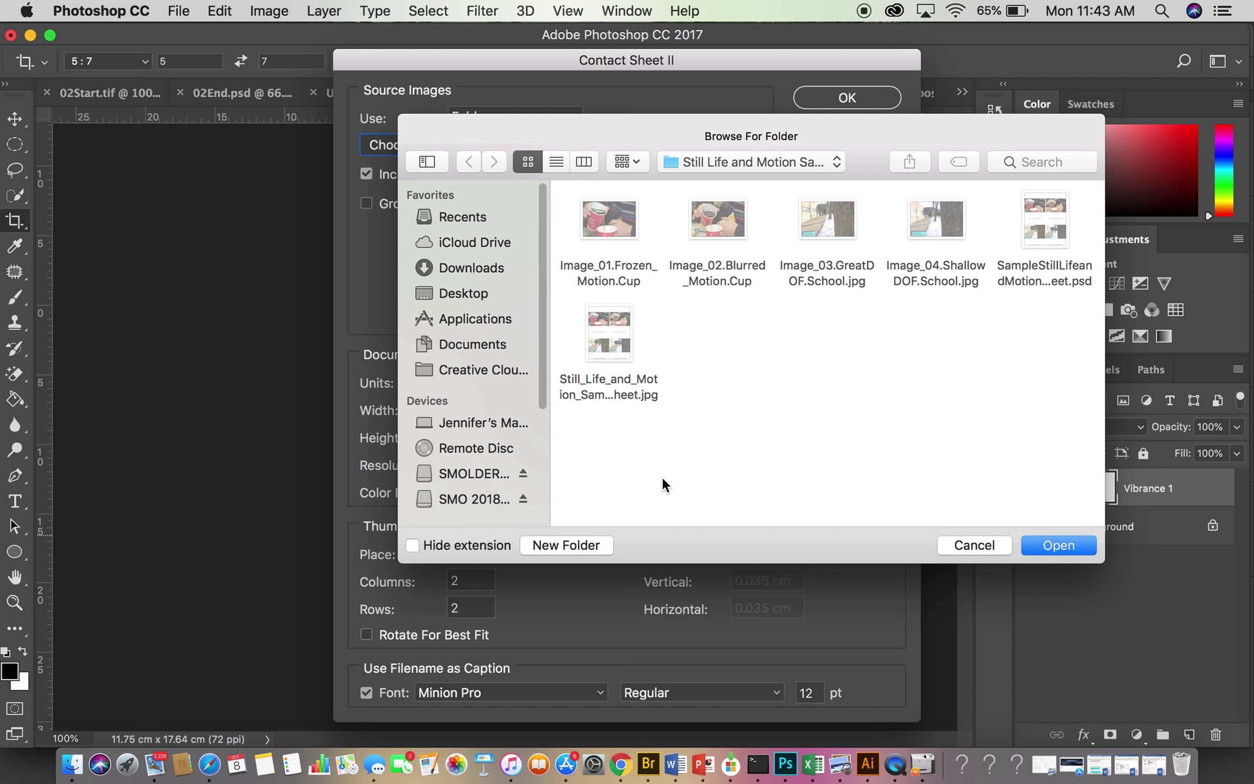
pyautogui.click(1056, 546)
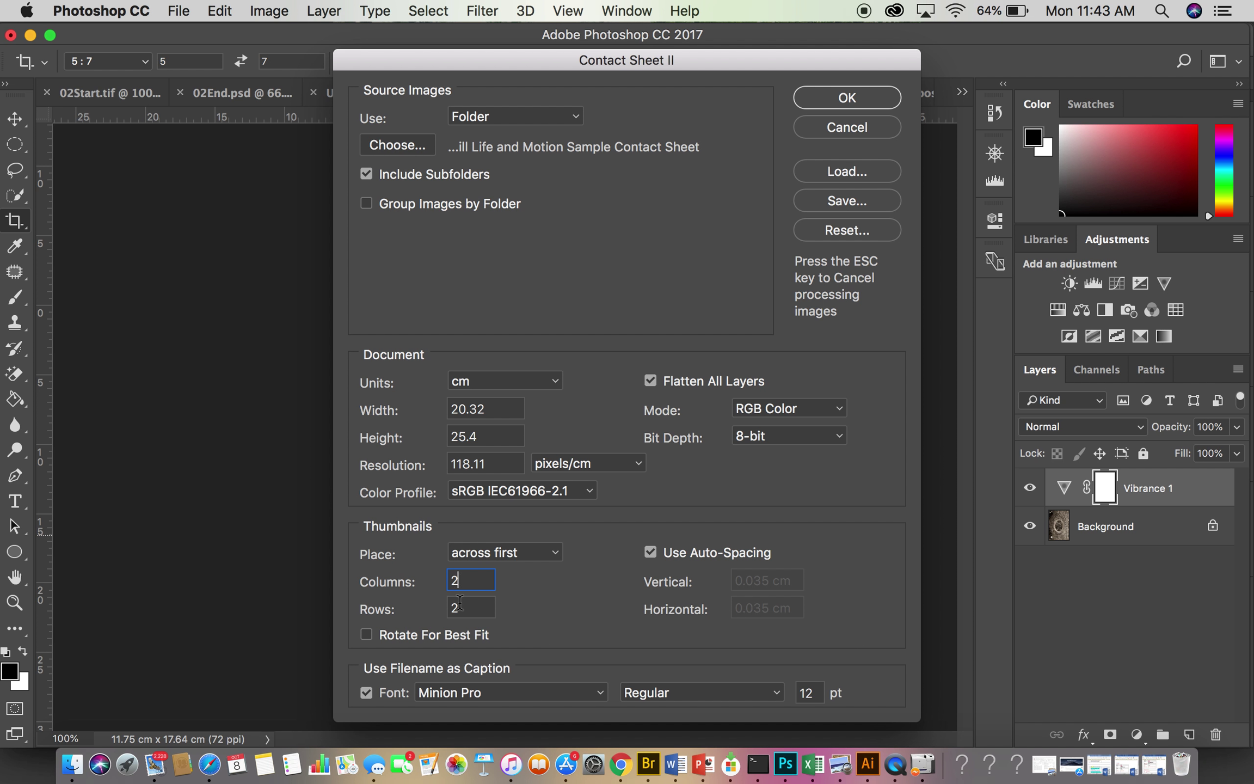
pyautogui.click(874, 98)
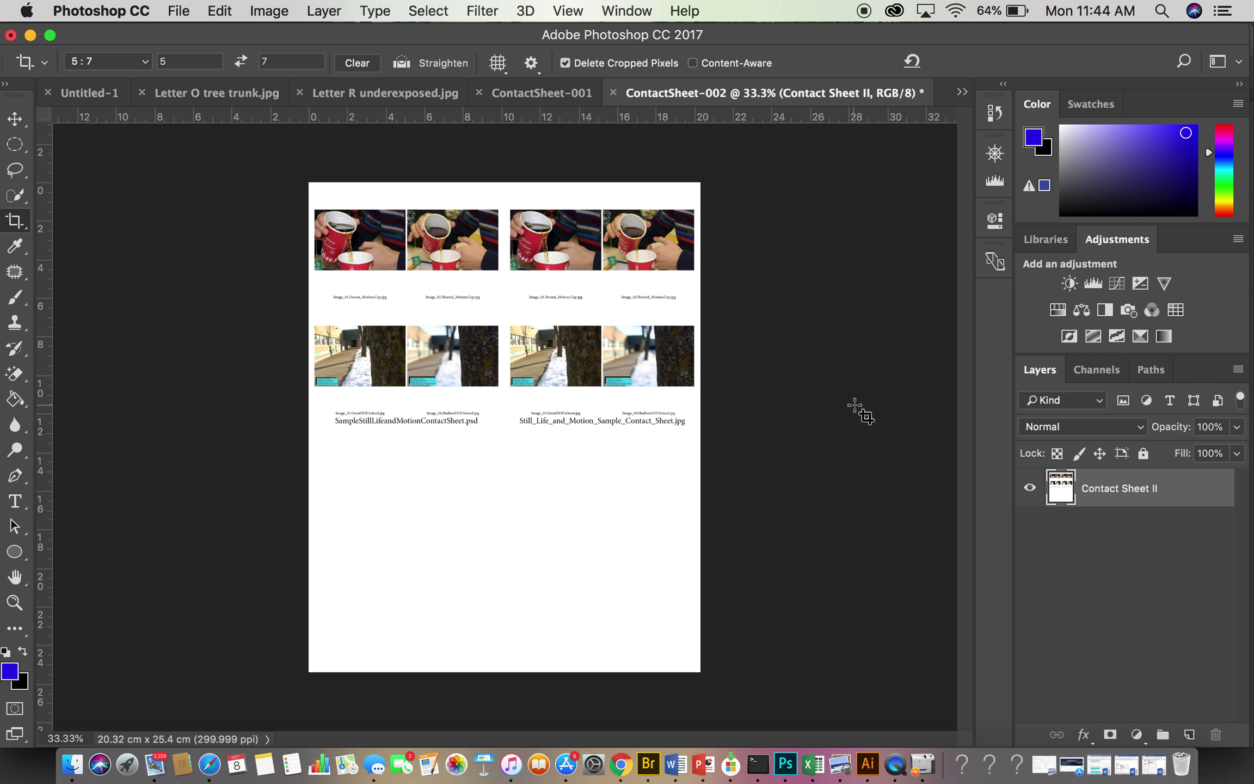
# Examine the thumbnails and file name captions on the generated contact sheet up close.
pyautogui.press('super+equal')
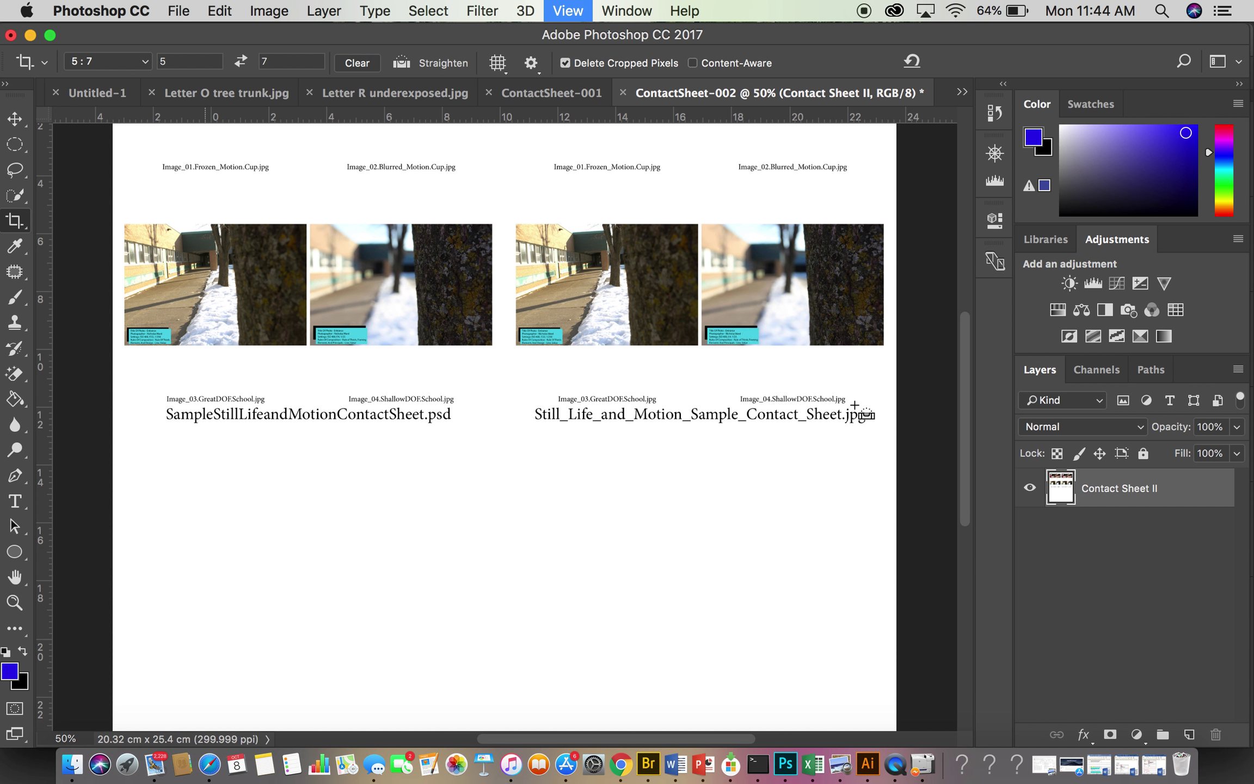
pyautogui.press('super+equal')
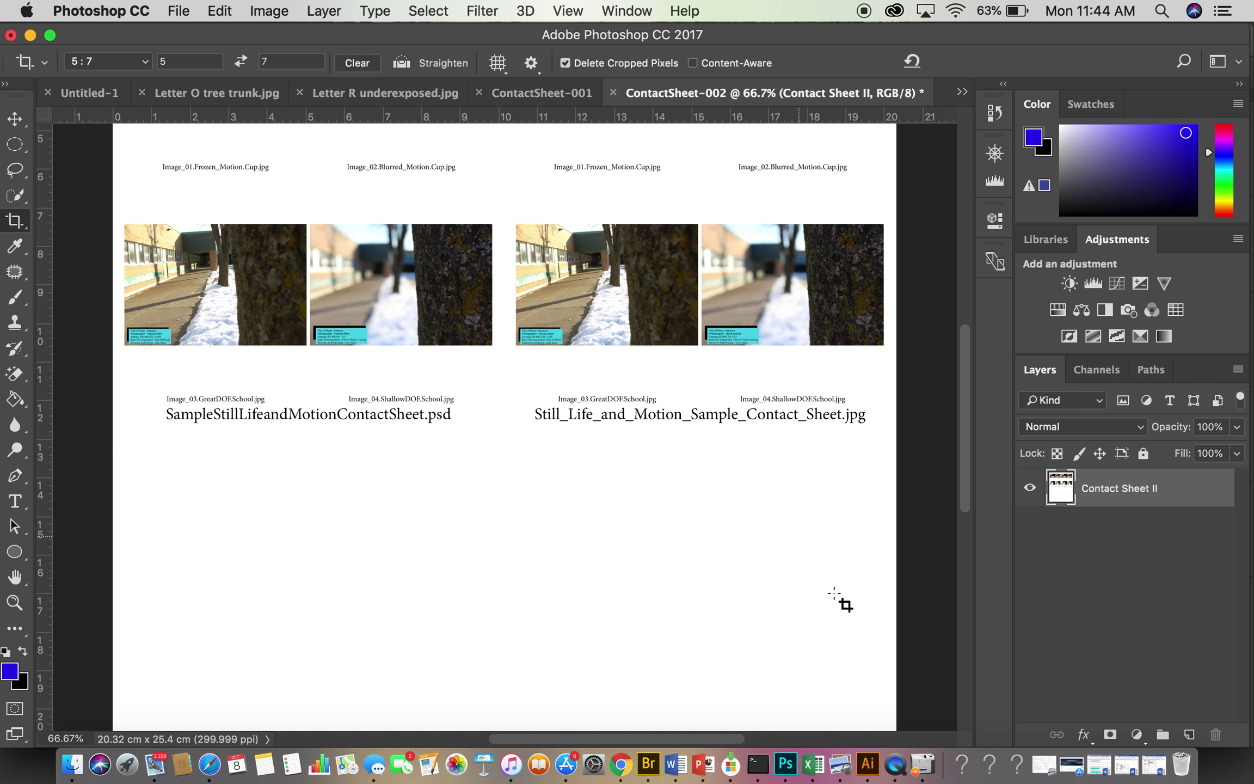
pyautogui.scroll(4, 630, 539)
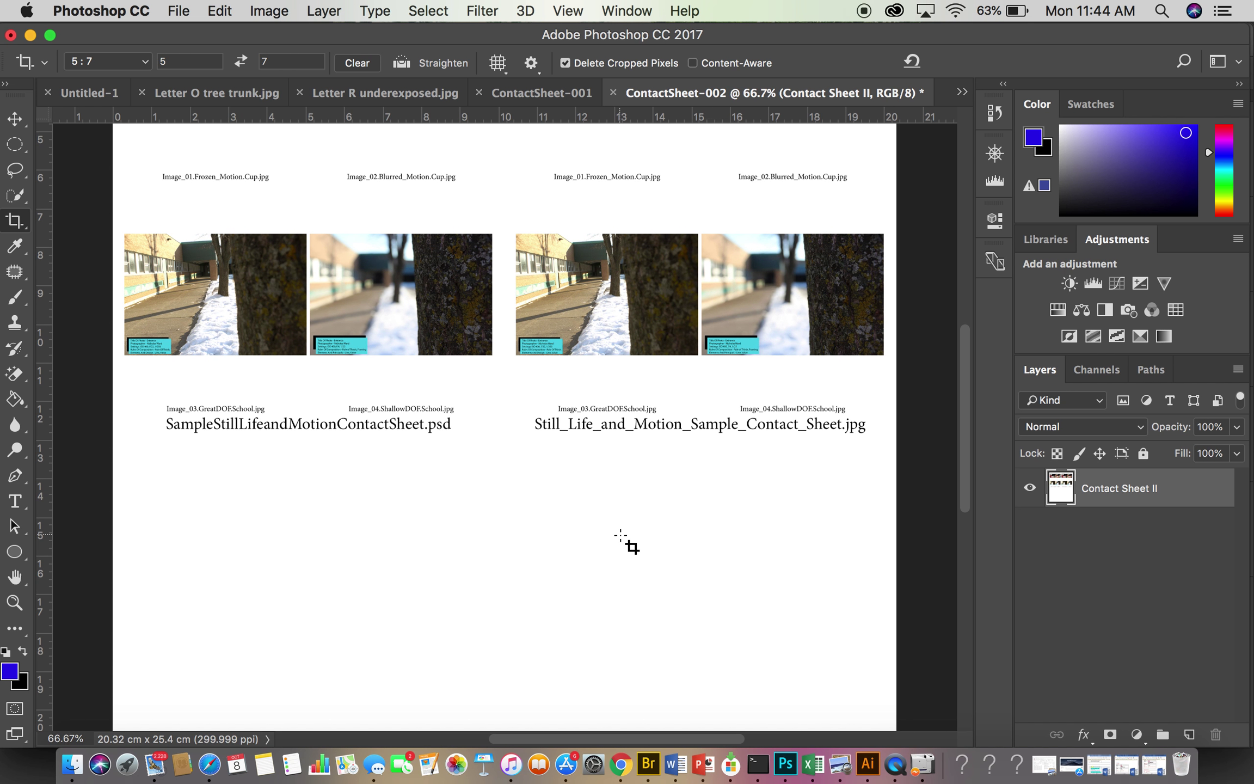
pyautogui.scroll(5, 630, 527)
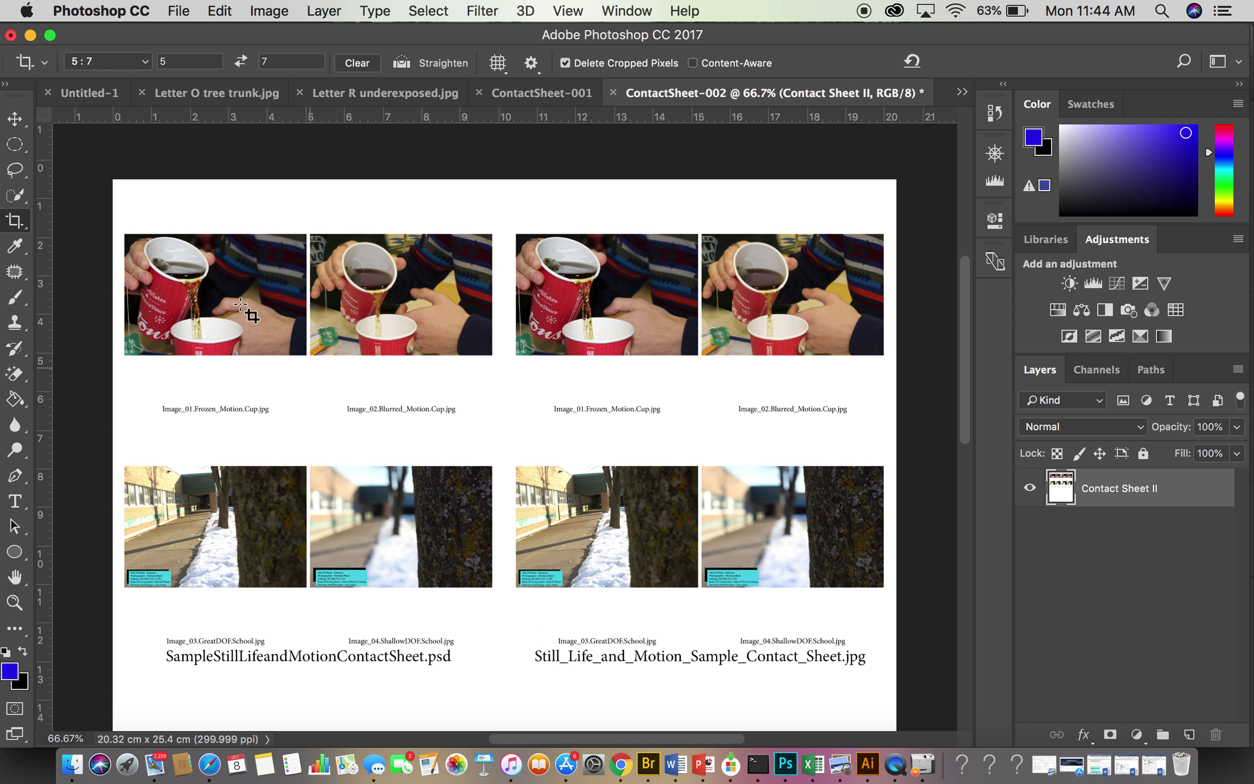